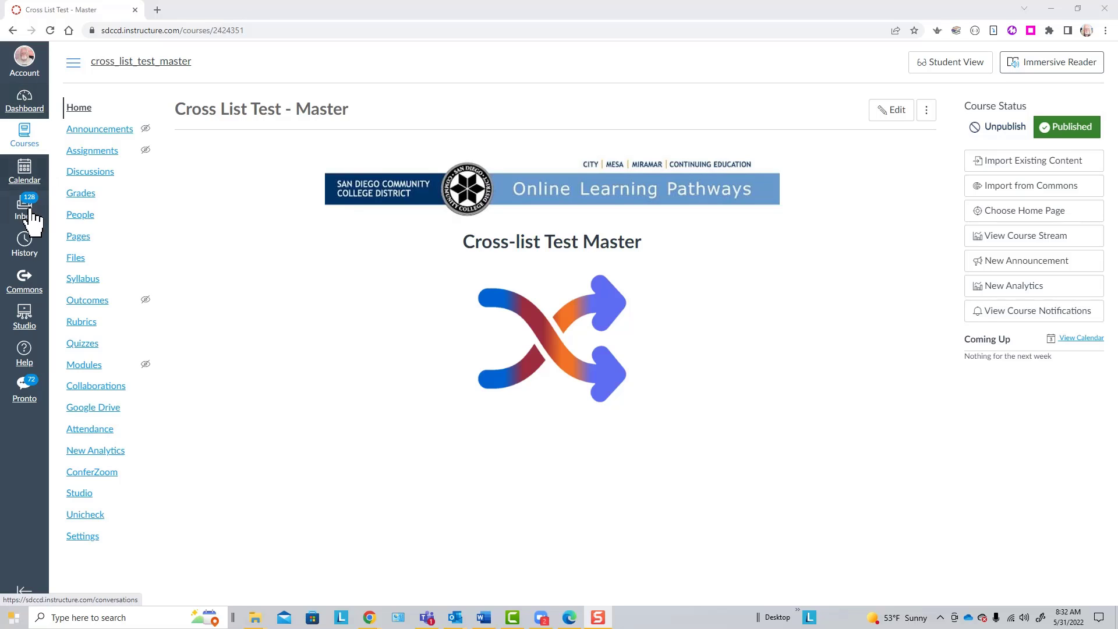
# View the Canvas support contact options in the help panel and close it
pyautogui.click(24, 352)
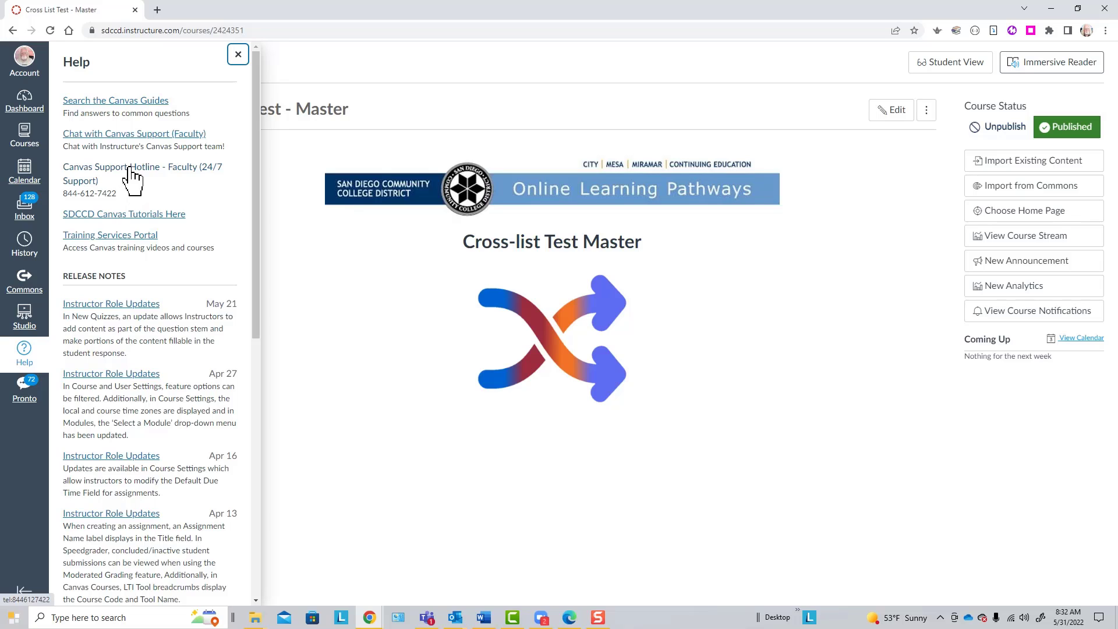
pyautogui.click(237, 57)
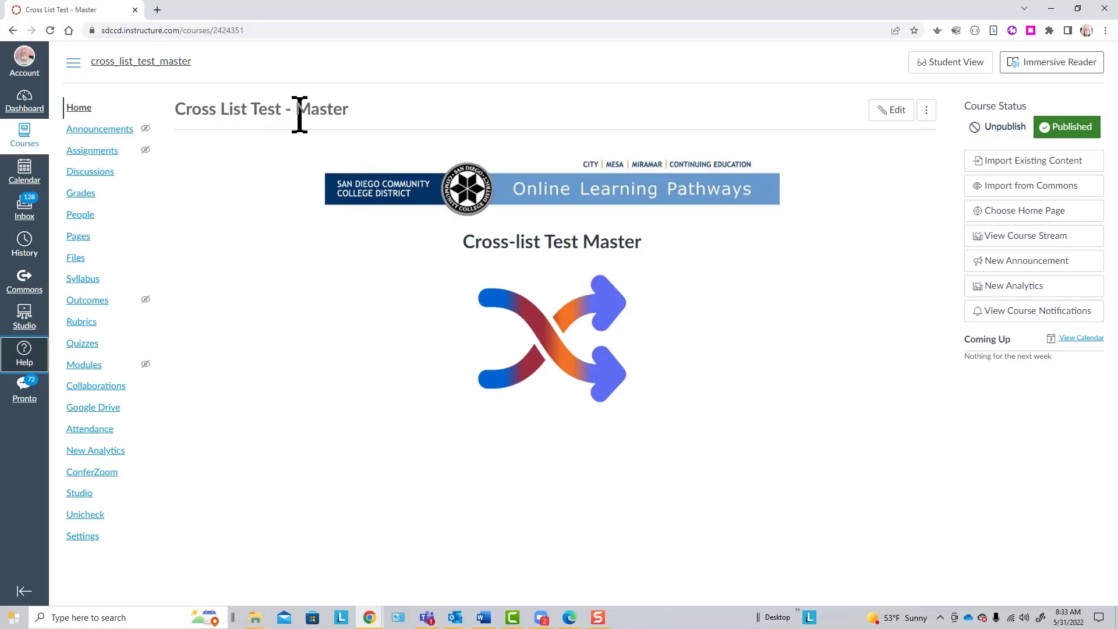
# From the course's People list, open the test4 student's full profile and limit this user to only see fellow section users
pyautogui.click(85, 216)
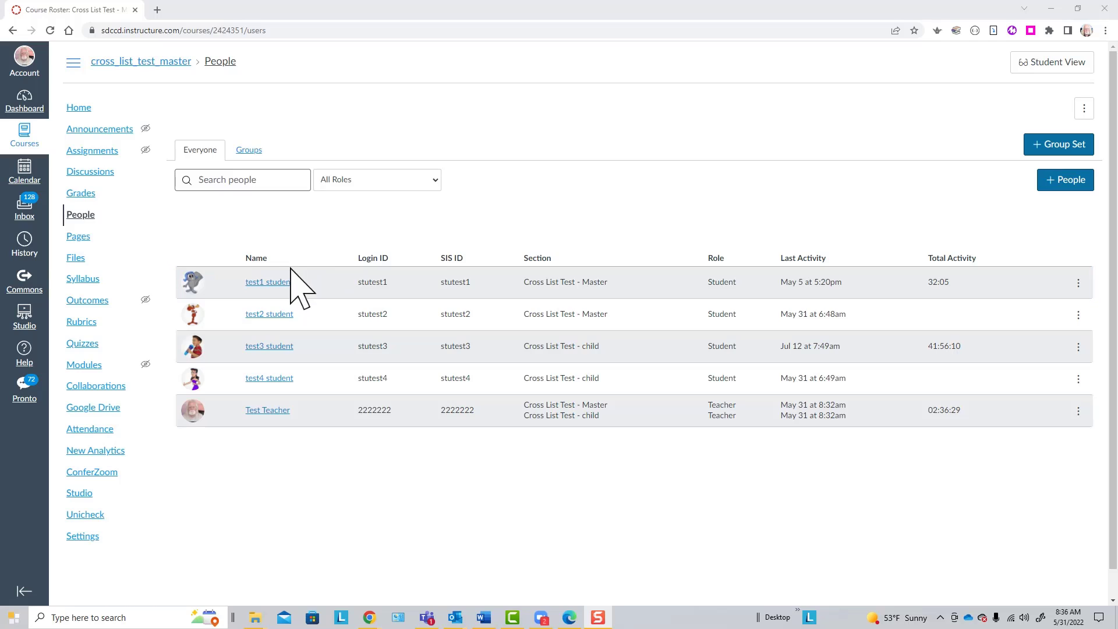
pyautogui.click(272, 381)
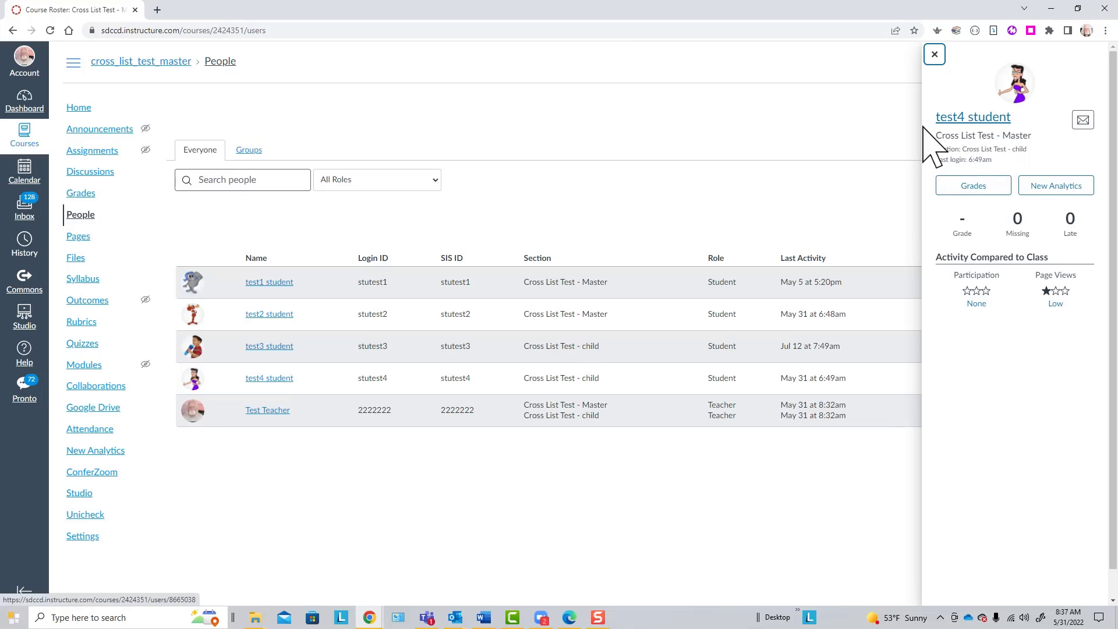
pyautogui.click(969, 122)
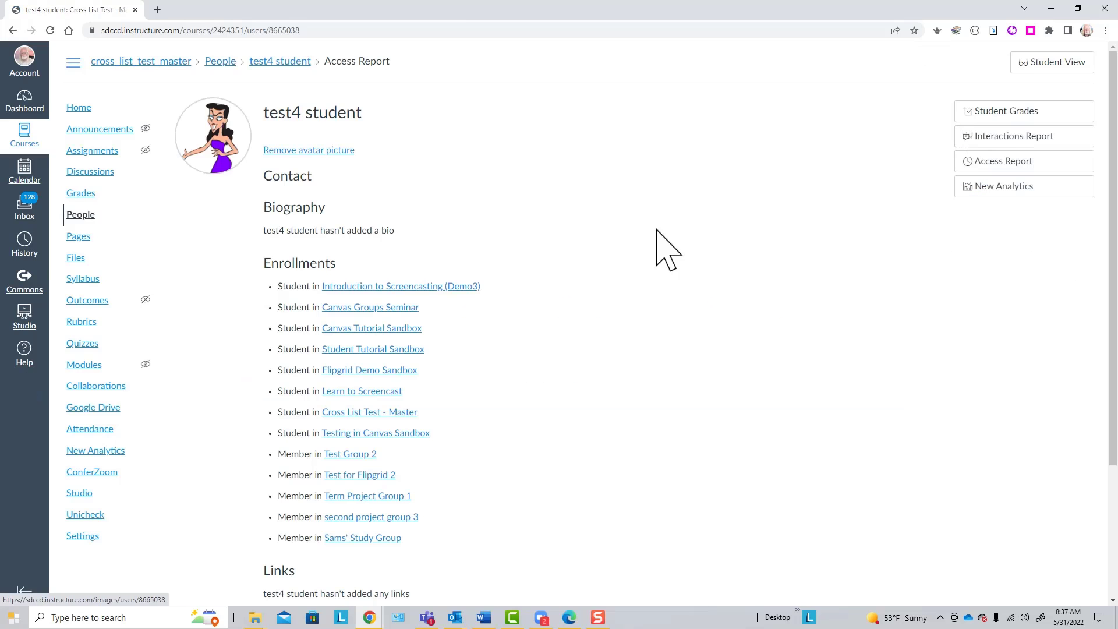
pyautogui.scroll(-3, 524, 325)
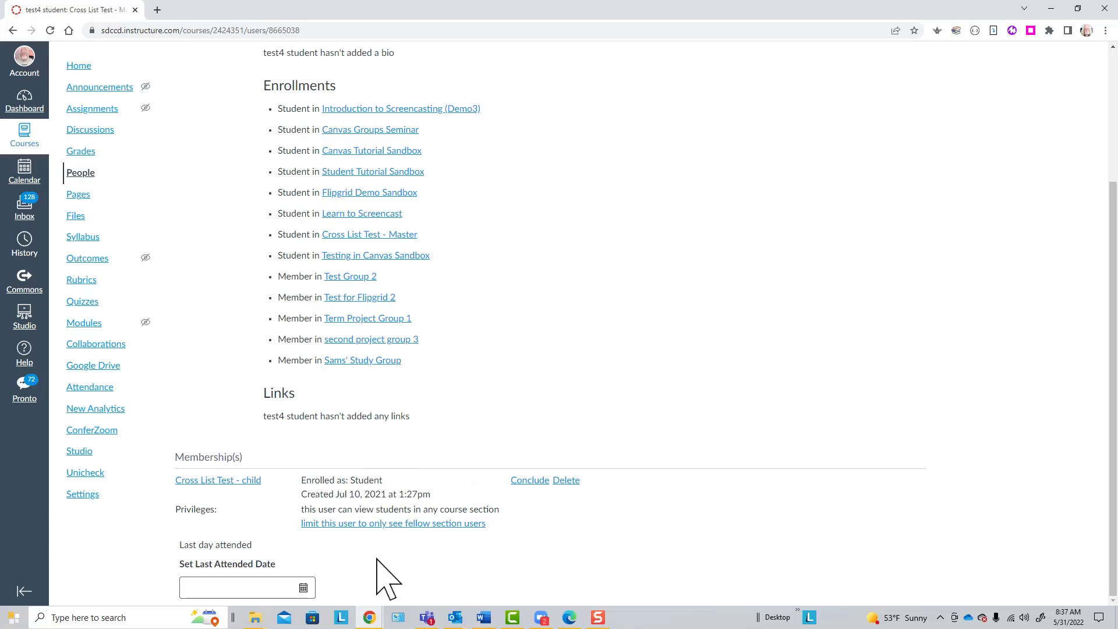
pyautogui.click(414, 528)
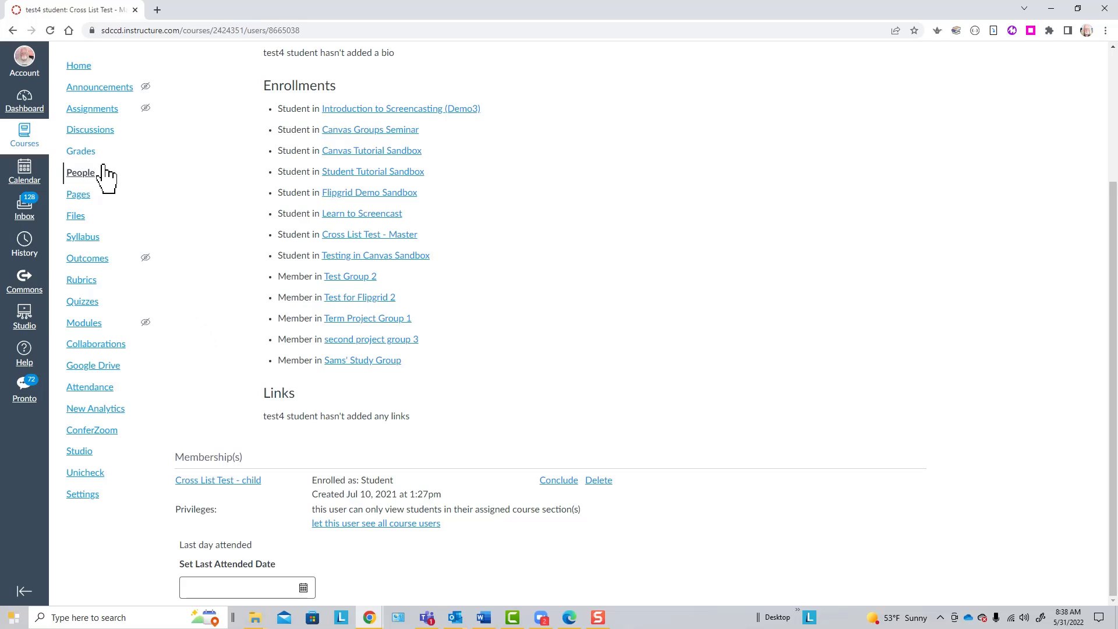
# Open the course settings and expand the additional options at the end of the course details
pyautogui.click(88, 501)
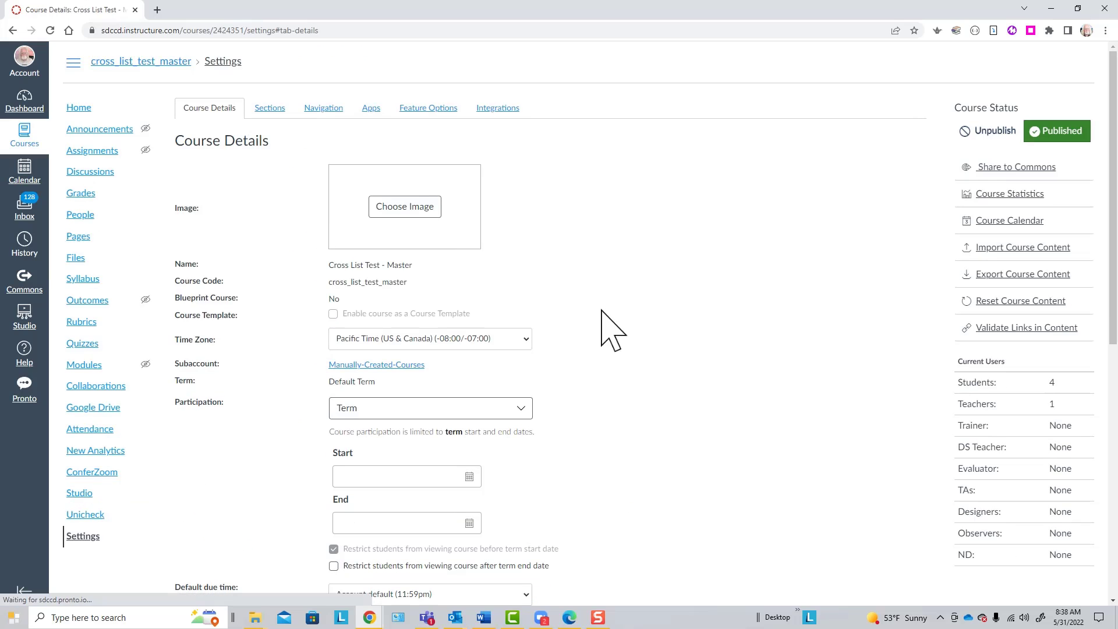
pyautogui.scroll(-8, 709, 401)
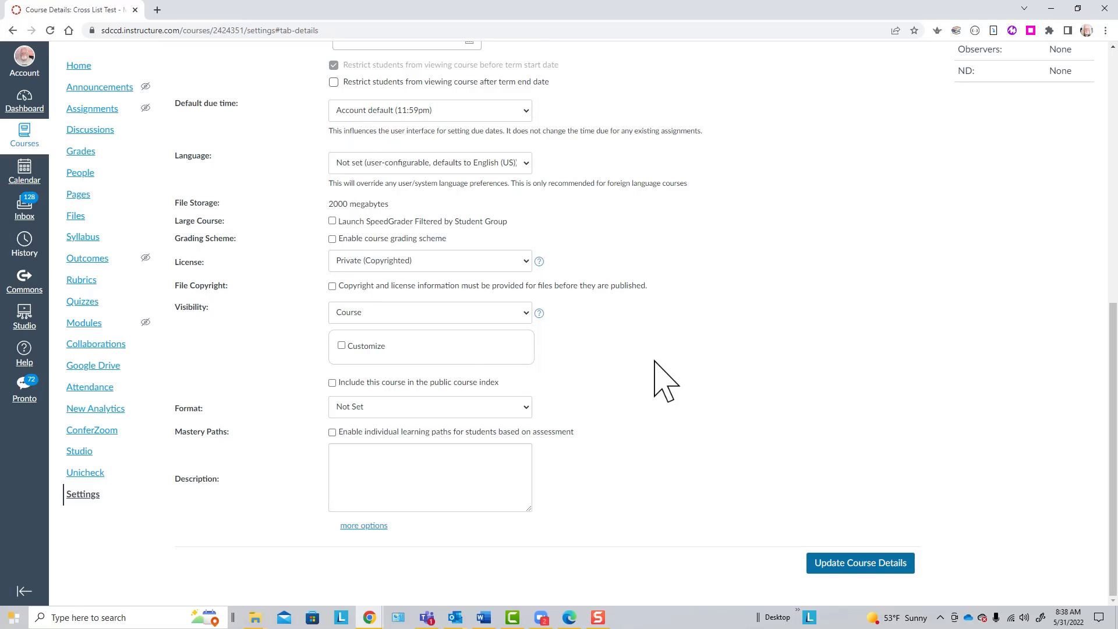
pyautogui.click(364, 526)
pyautogui.scroll(-4, 670, 507)
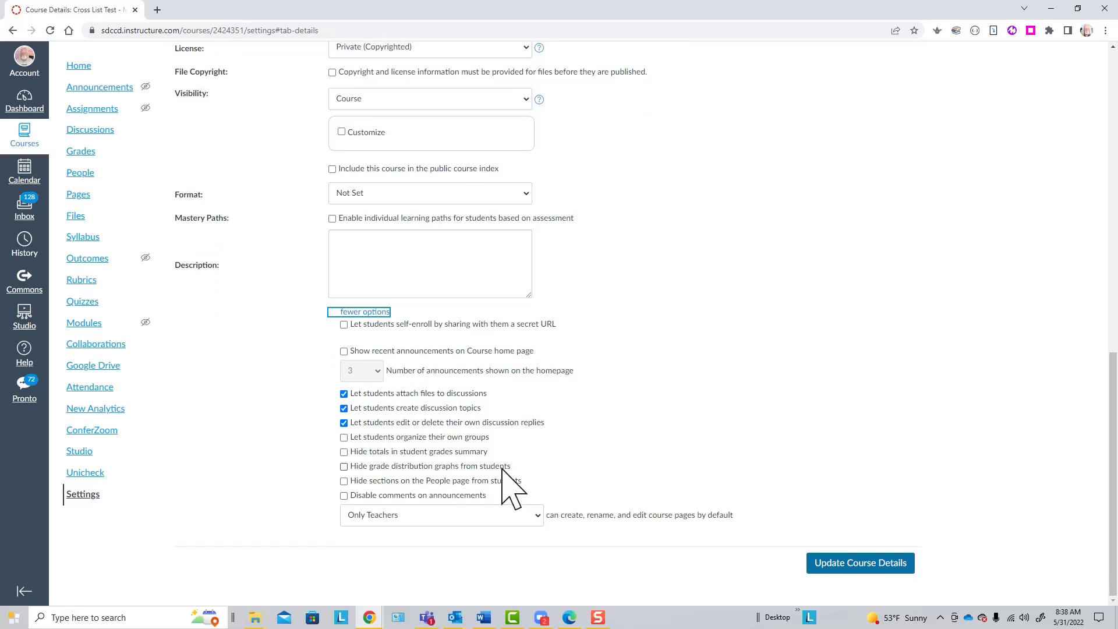
# Disallow student-created discussion topics, hide People page sections from students and disable announcement comments, leaving for the course home page without saving
pyautogui.click(343, 423)
pyautogui.click(344, 408)
pyautogui.click(345, 421)
pyautogui.click(401, 495)
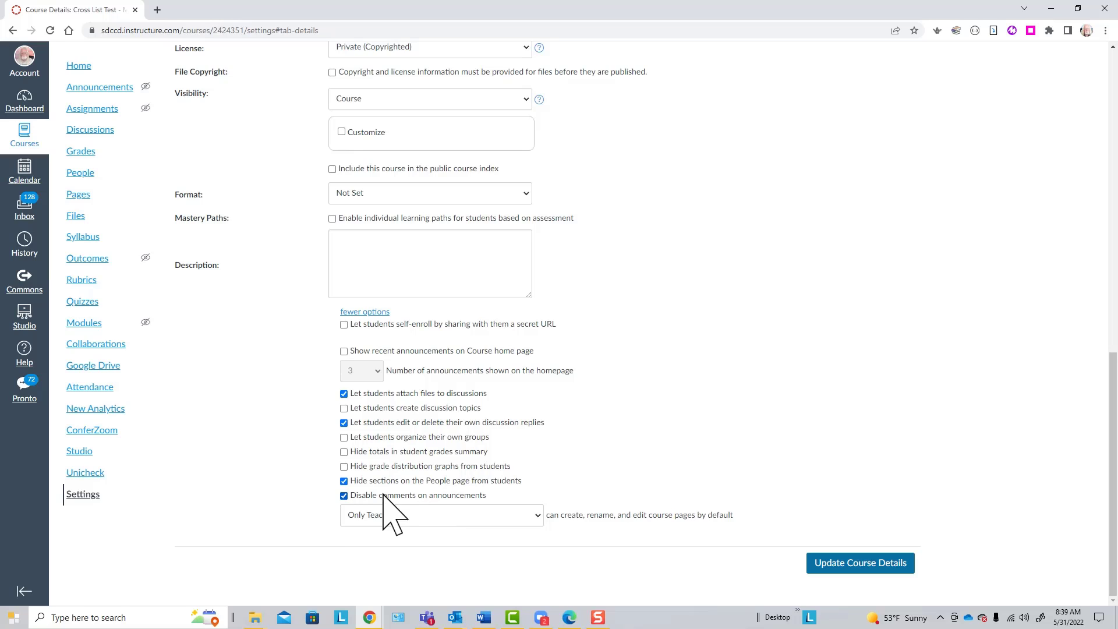
pyautogui.click(397, 481)
pyautogui.click(104, 64)
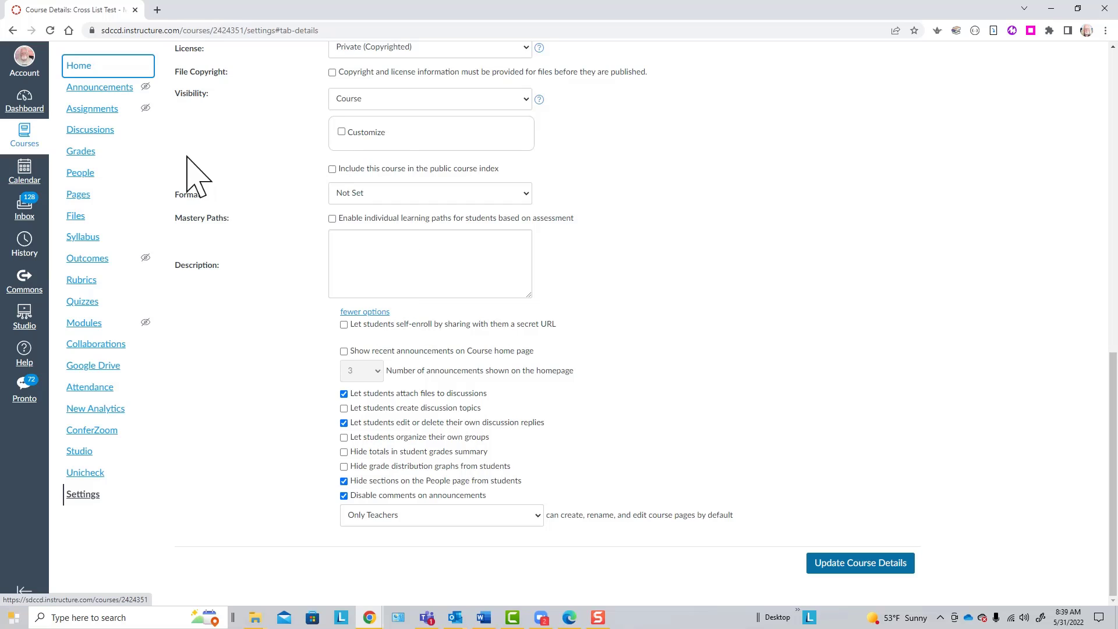
pyautogui.click(78, 68)
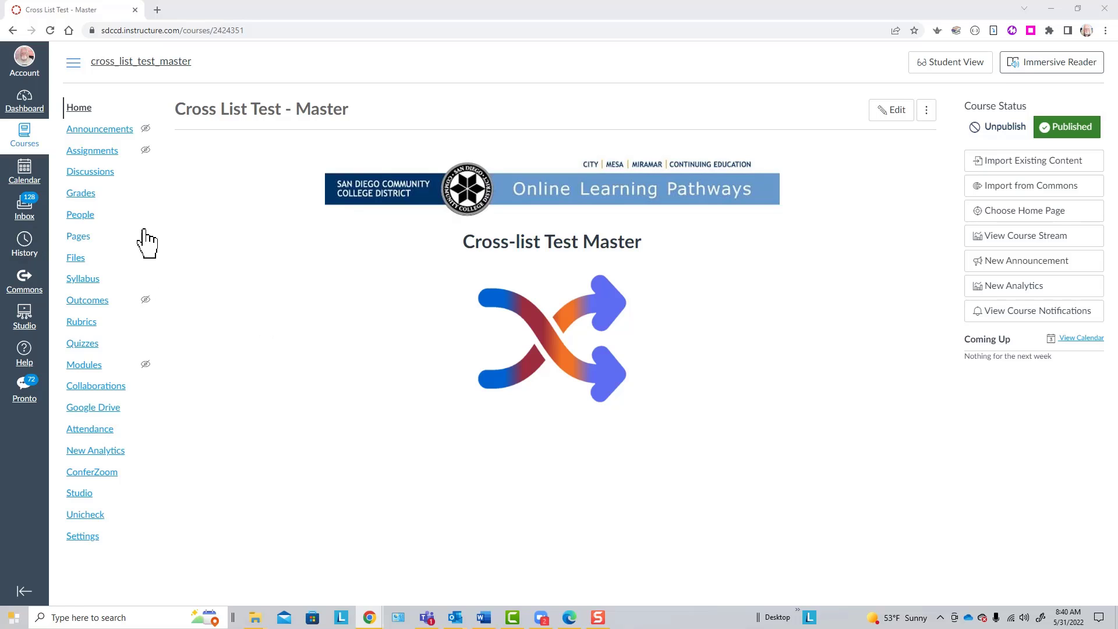
# Start a new announcement and view the course sections it can be posted to
pyautogui.click(108, 131)
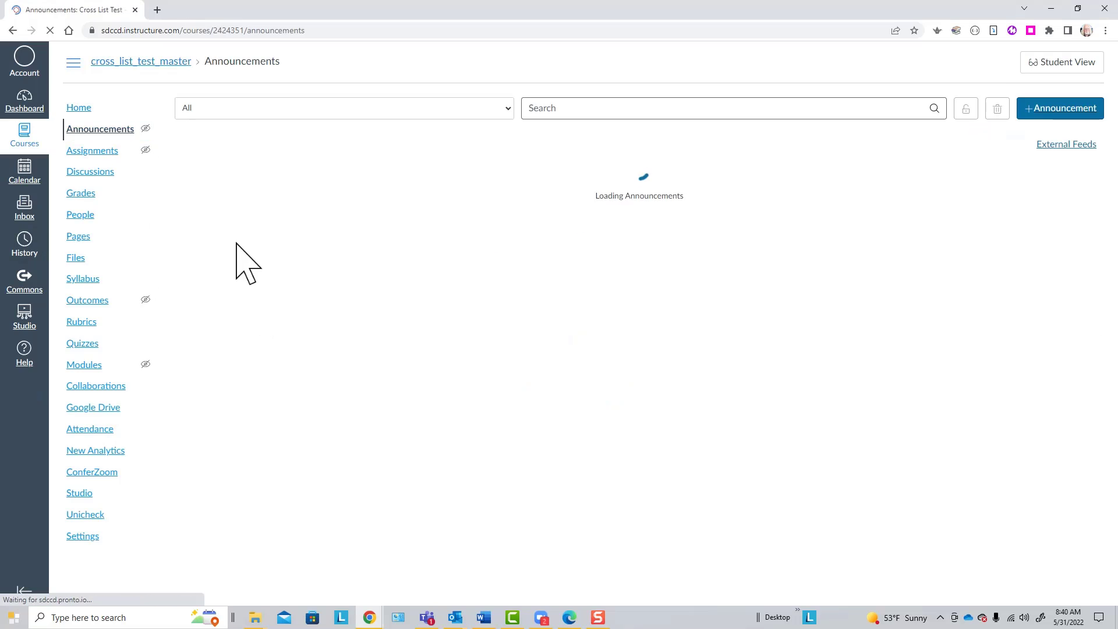
pyautogui.click(1053, 109)
pyautogui.scroll(-3, 582, 347)
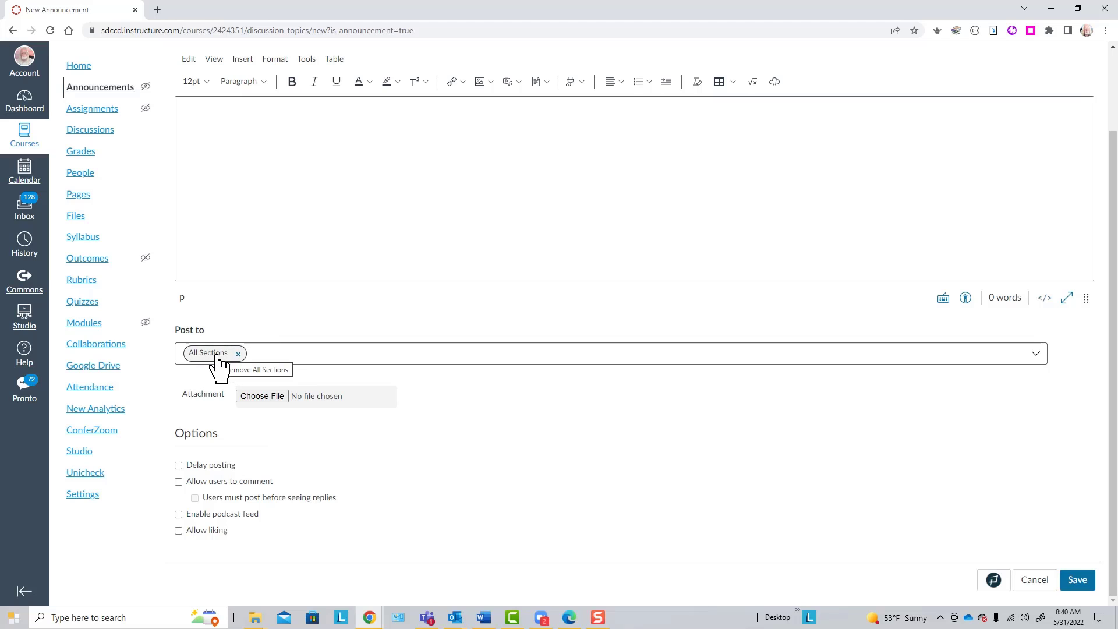
pyautogui.click(272, 352)
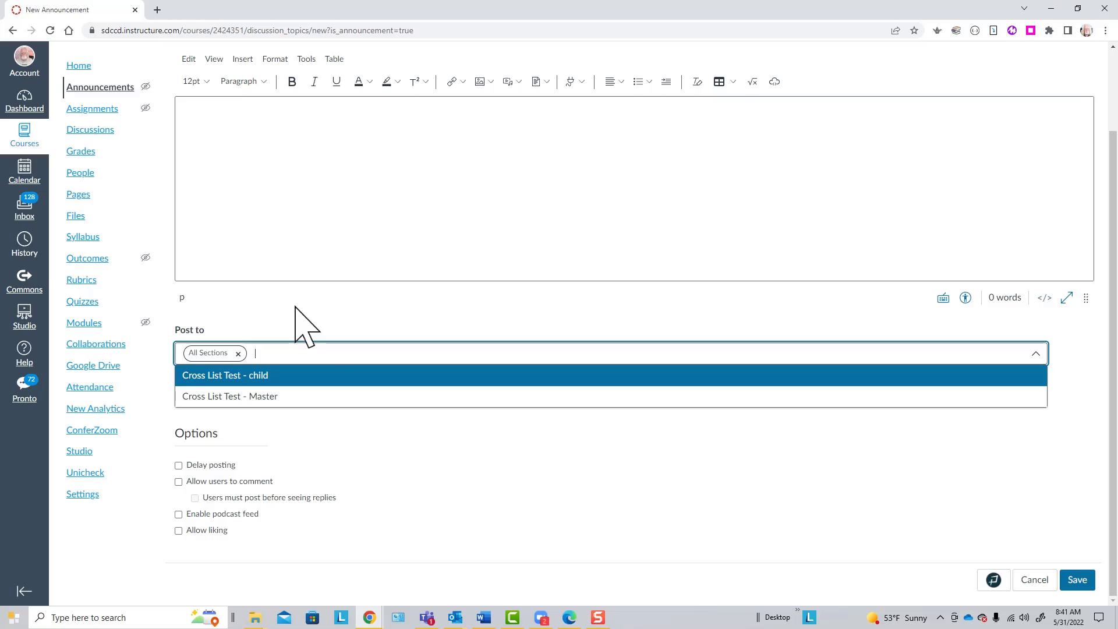
pyautogui.click(351, 445)
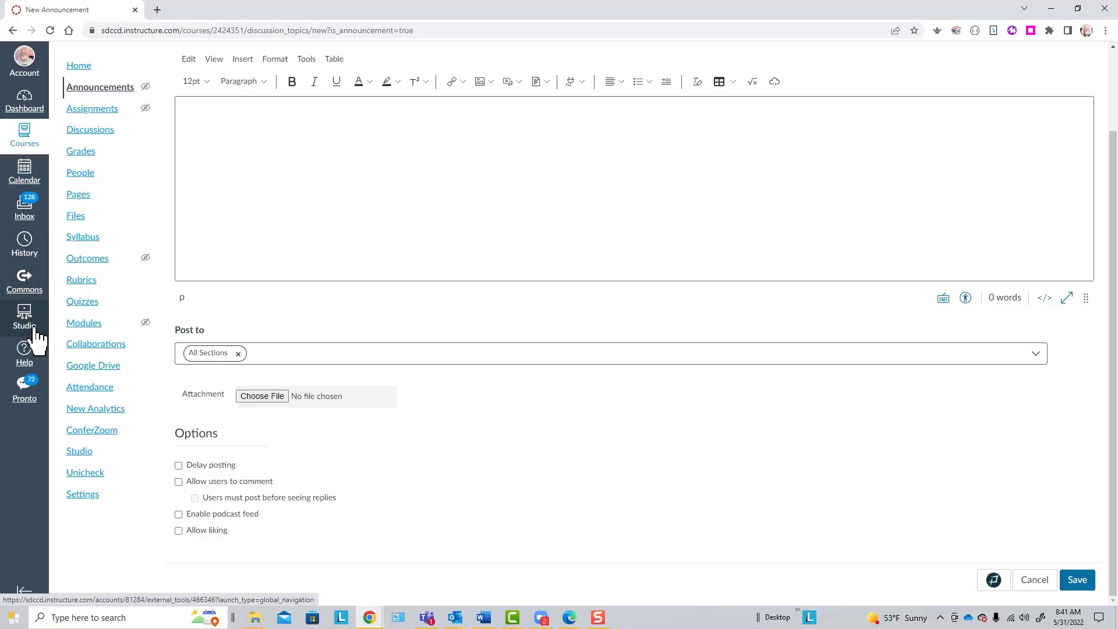
# Leave the unsaved announcement for the inbox and start a new message for the favorite course Cross List Test - Master
pyautogui.click(26, 217)
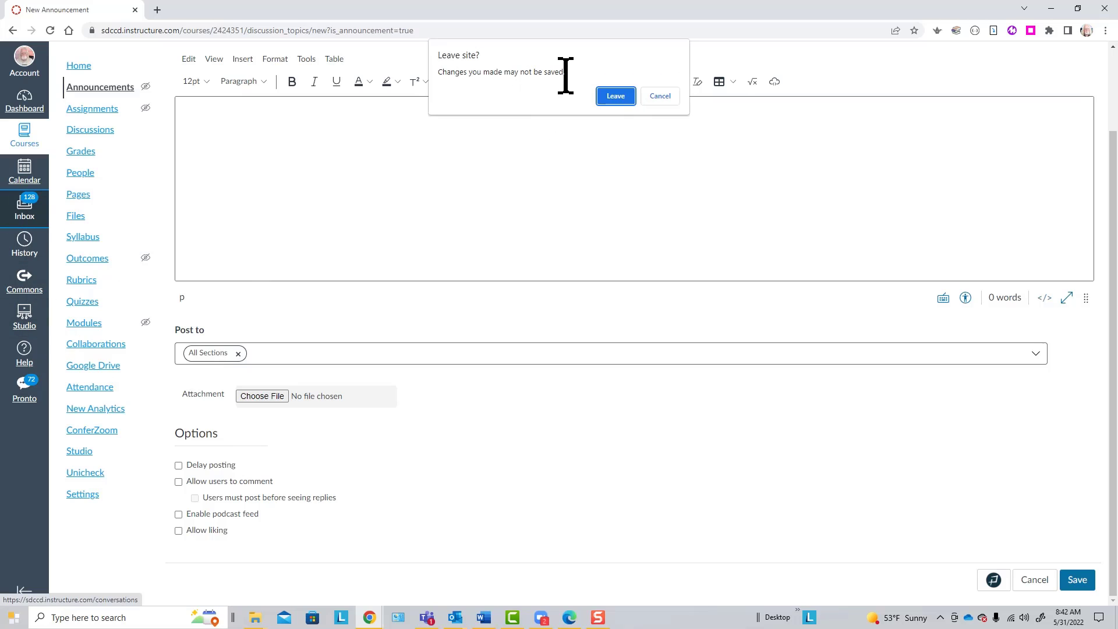
pyautogui.click(609, 97)
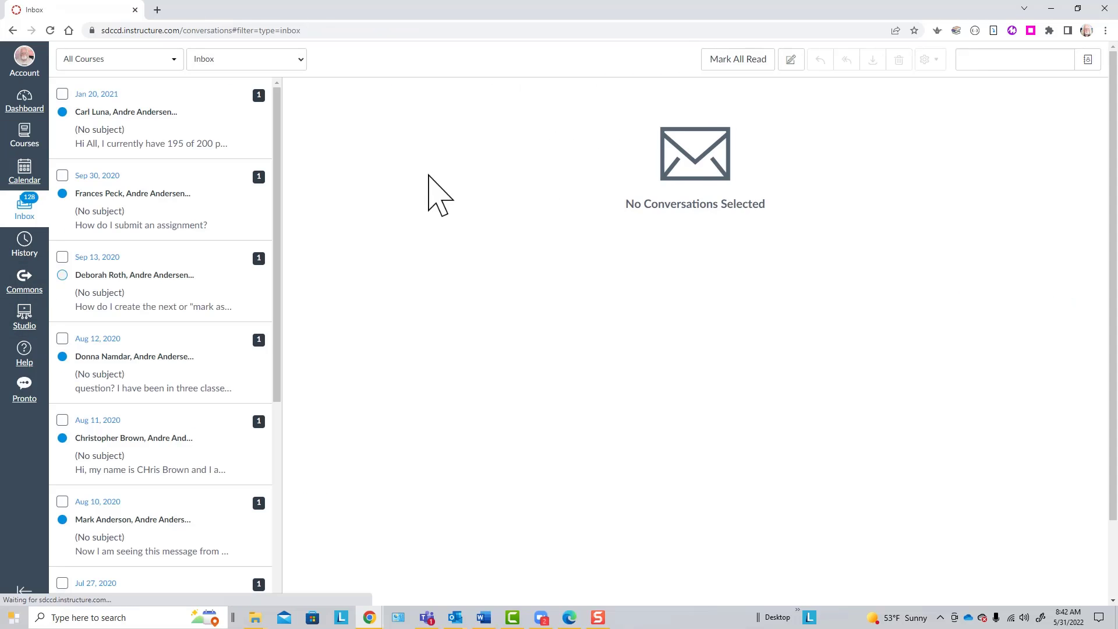
pyautogui.click(801, 60)
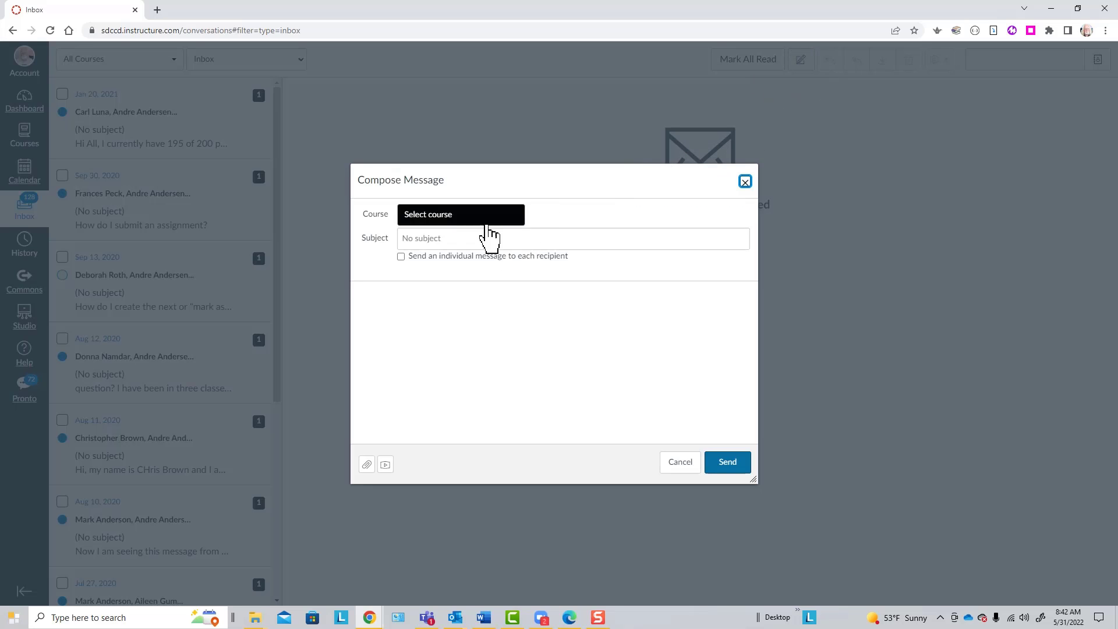
pyautogui.click(515, 224)
pyautogui.moveTo(472, 269)
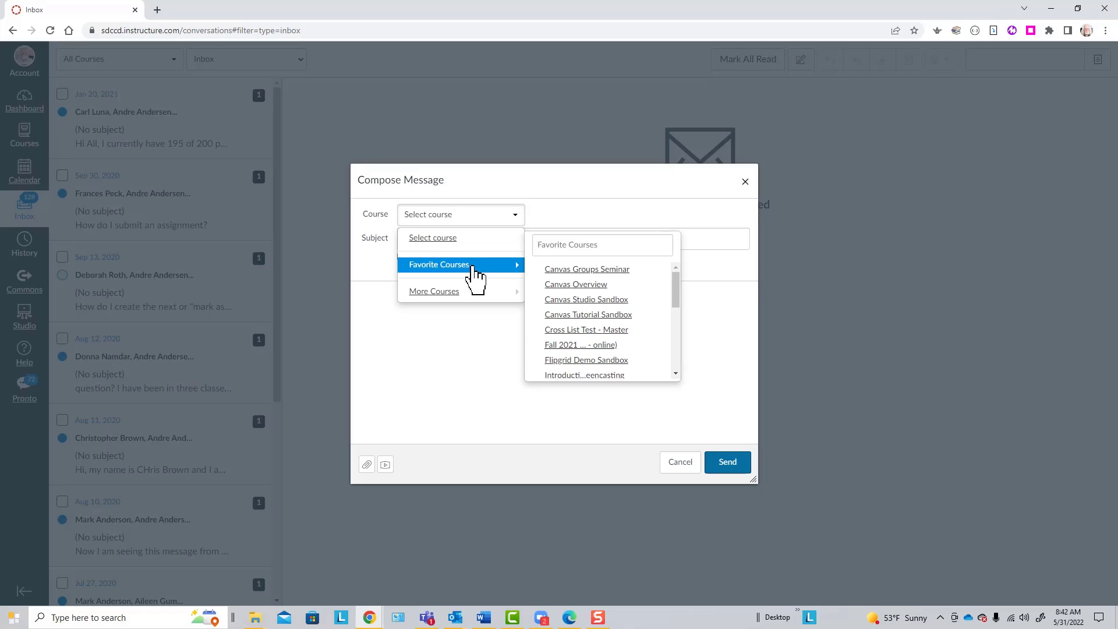
pyautogui.click(603, 332)
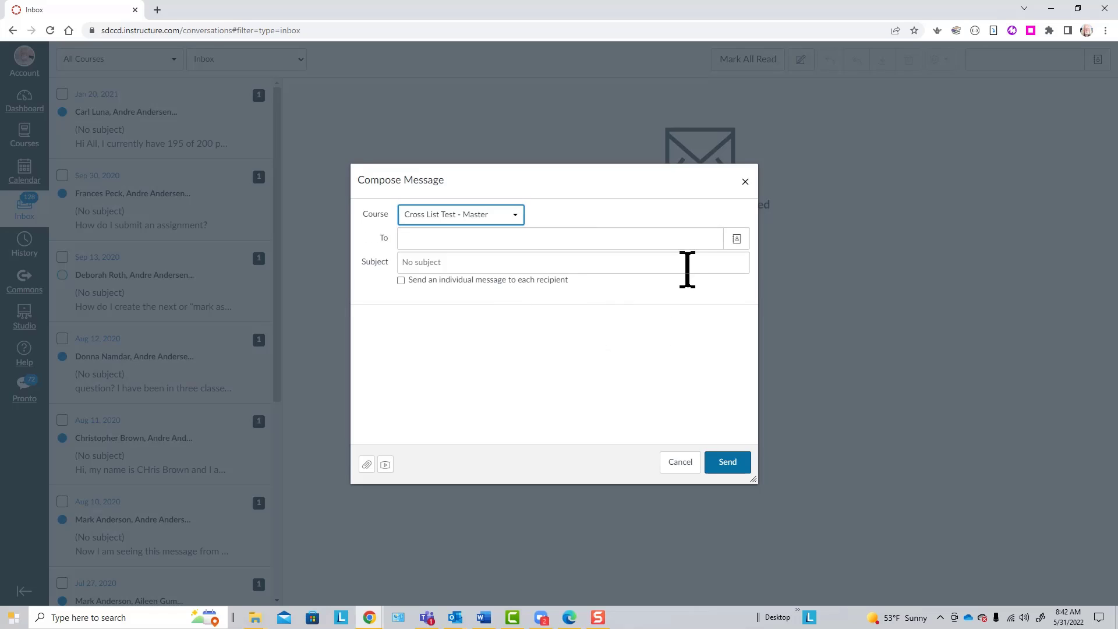
# View the individual students available as recipients of the message
pyautogui.click(736, 240)
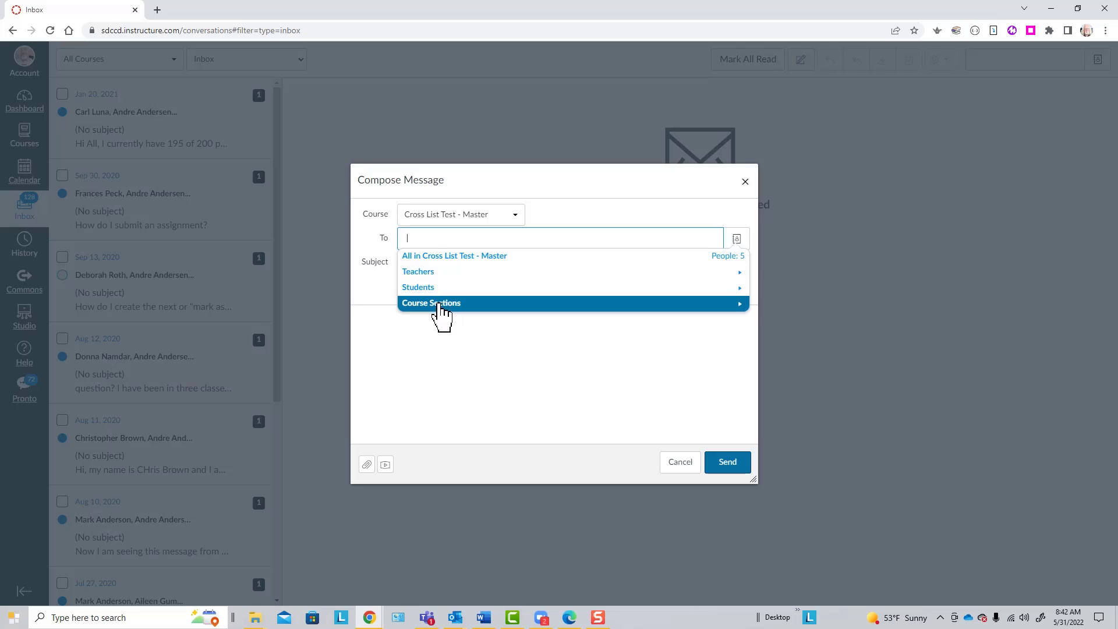
pyautogui.click(429, 289)
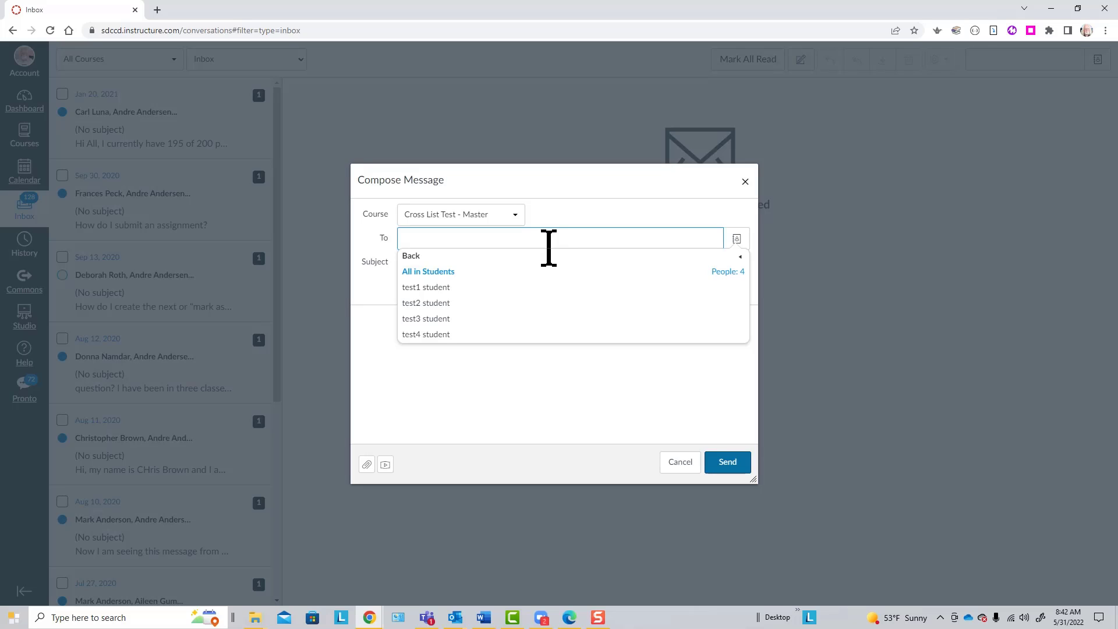
pyautogui.click(527, 356)
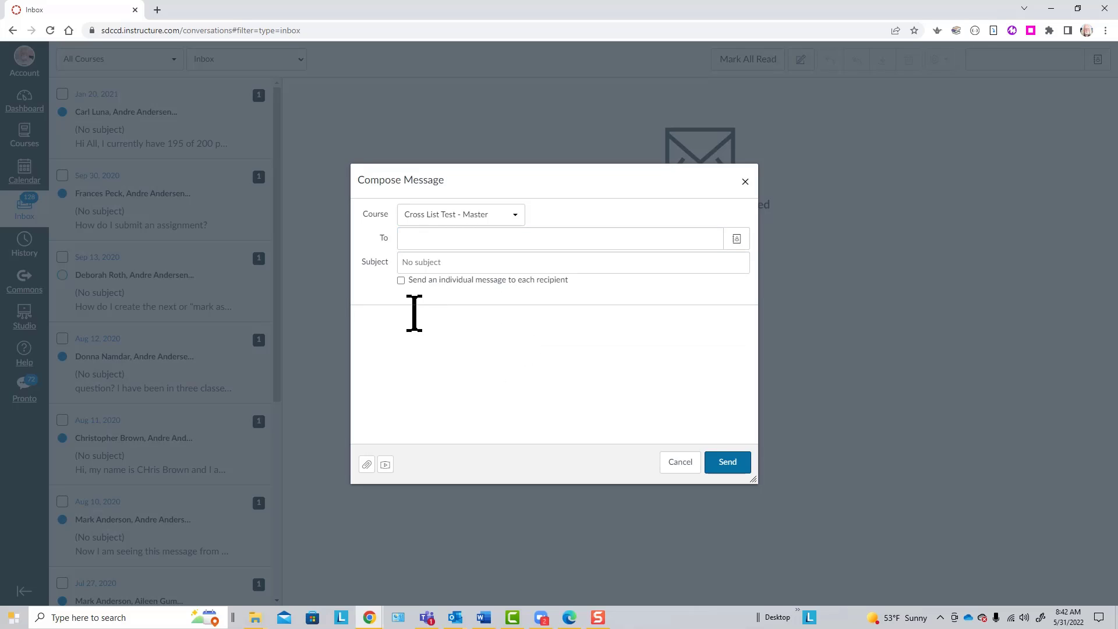
# Enable individual messages to each recipient and view the recipient choices under Course Sections, discarding the message at the end
pyautogui.click(401, 280)
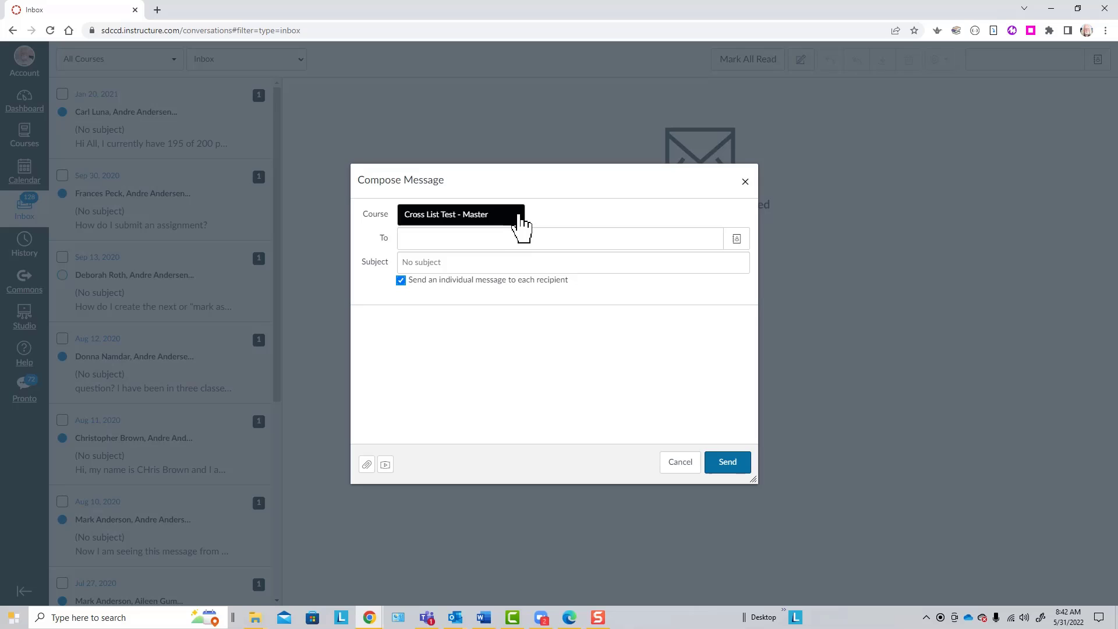
pyautogui.click(735, 239)
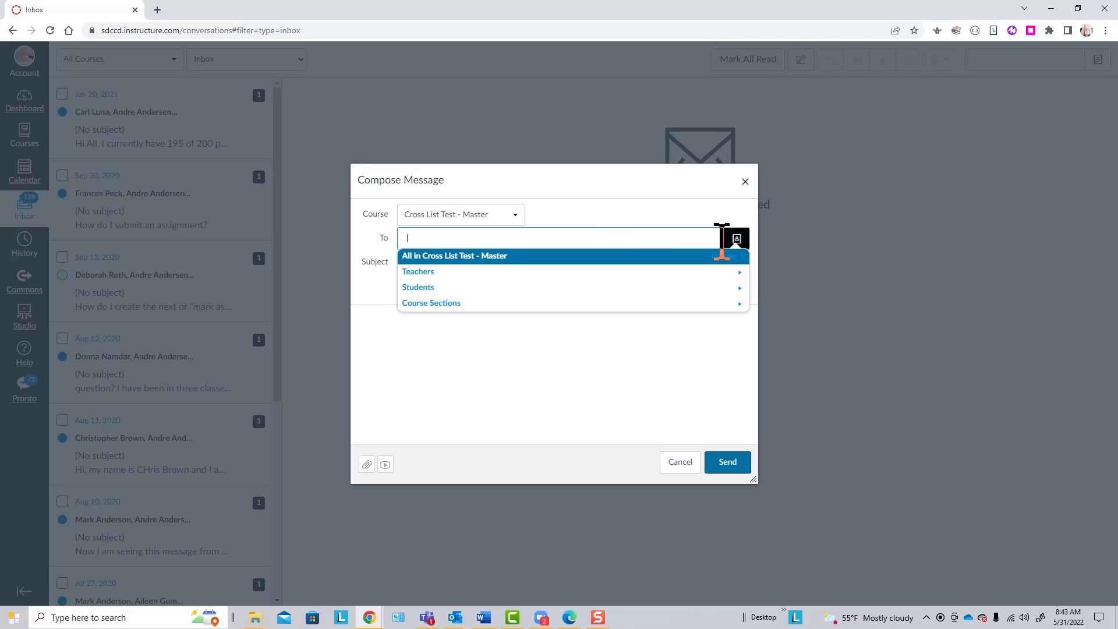
pyautogui.click(451, 308)
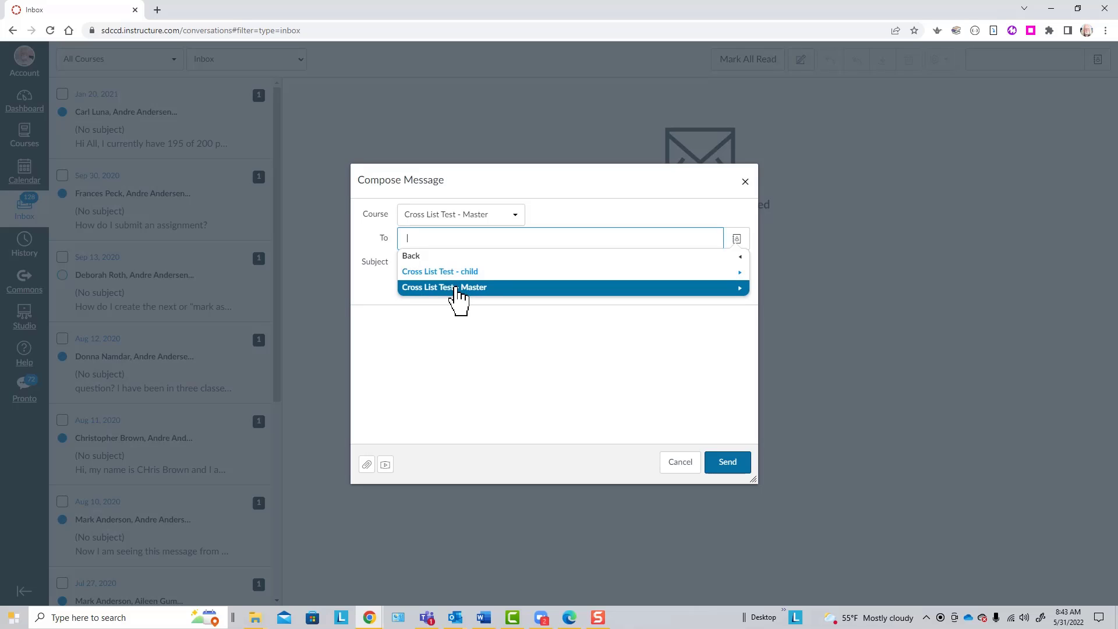
pyautogui.click(680, 462)
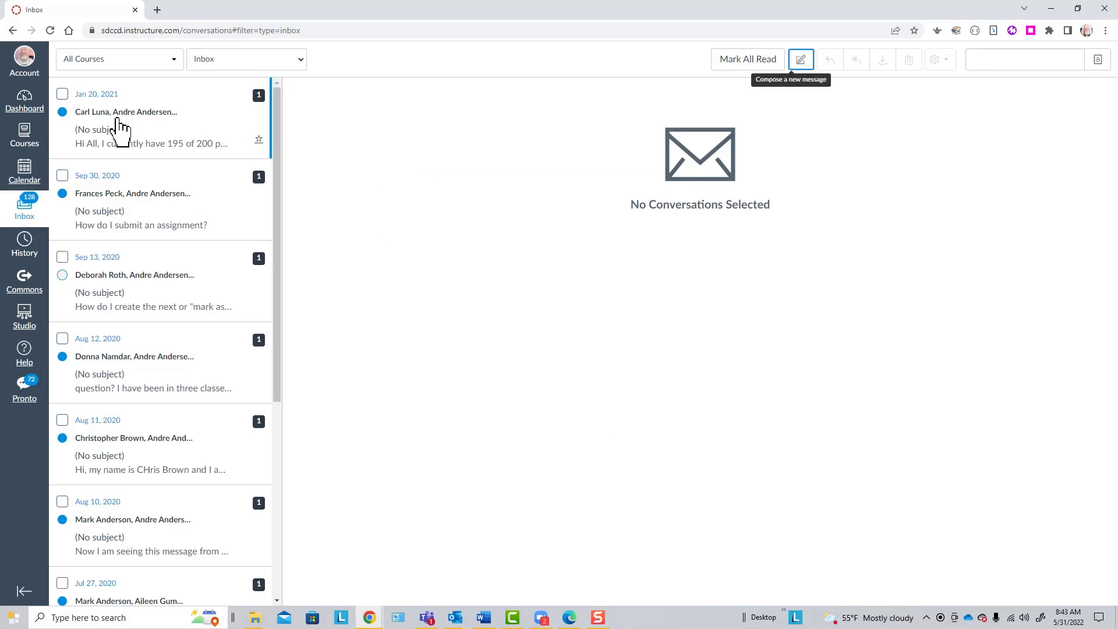
# Open Ice Breaker Discussion for Child in the Cross List Test - Master course for editing and view its Post to setting
pyautogui.click(24, 100)
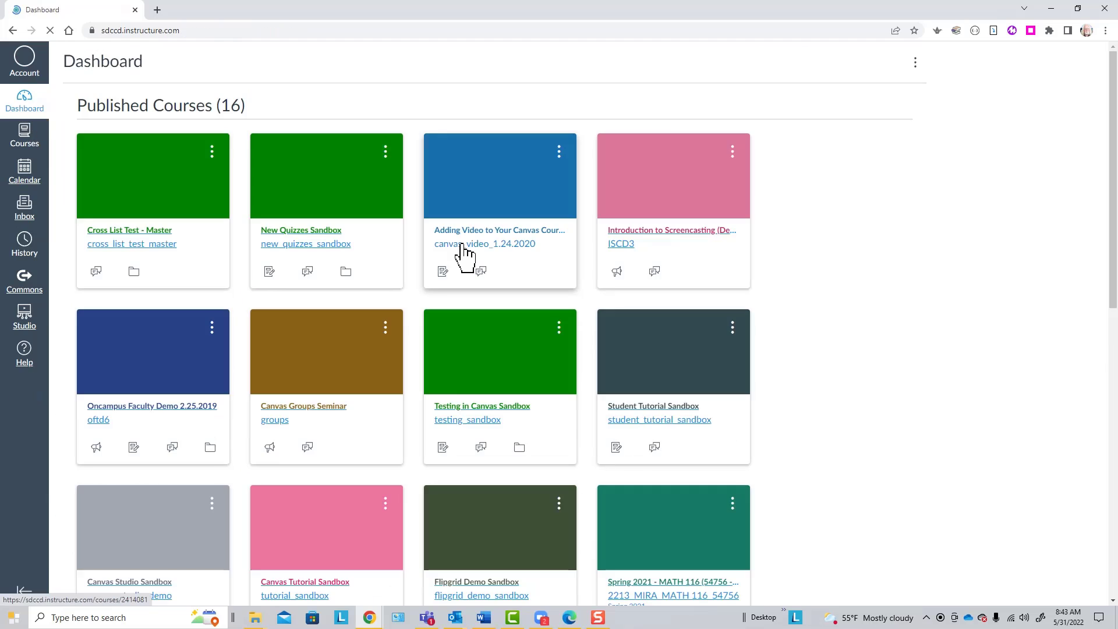
pyautogui.click(142, 187)
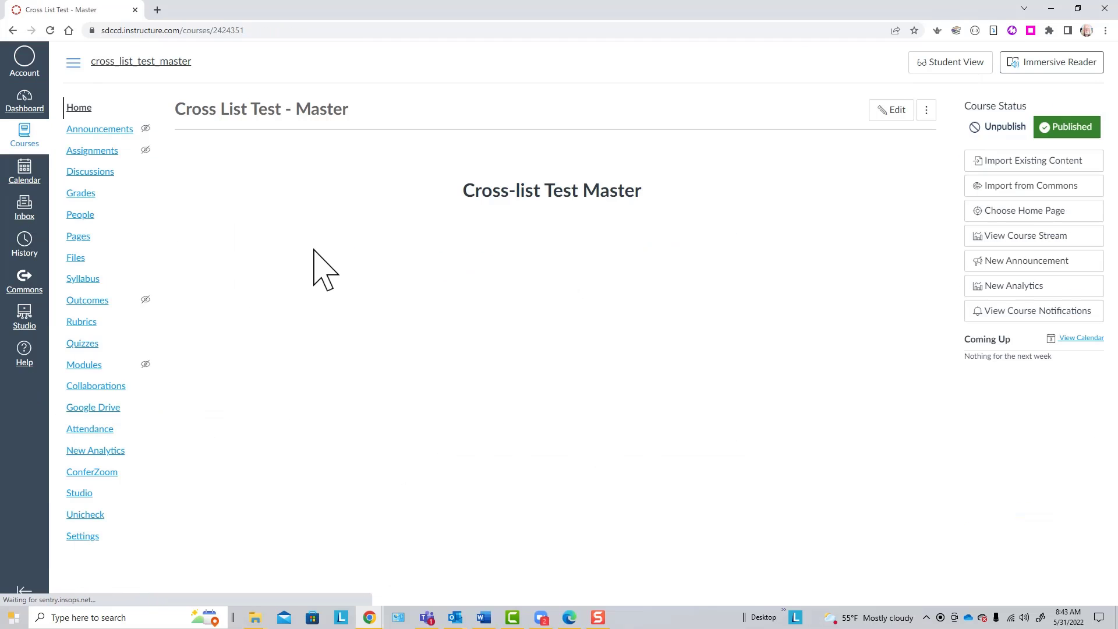
pyautogui.click(89, 172)
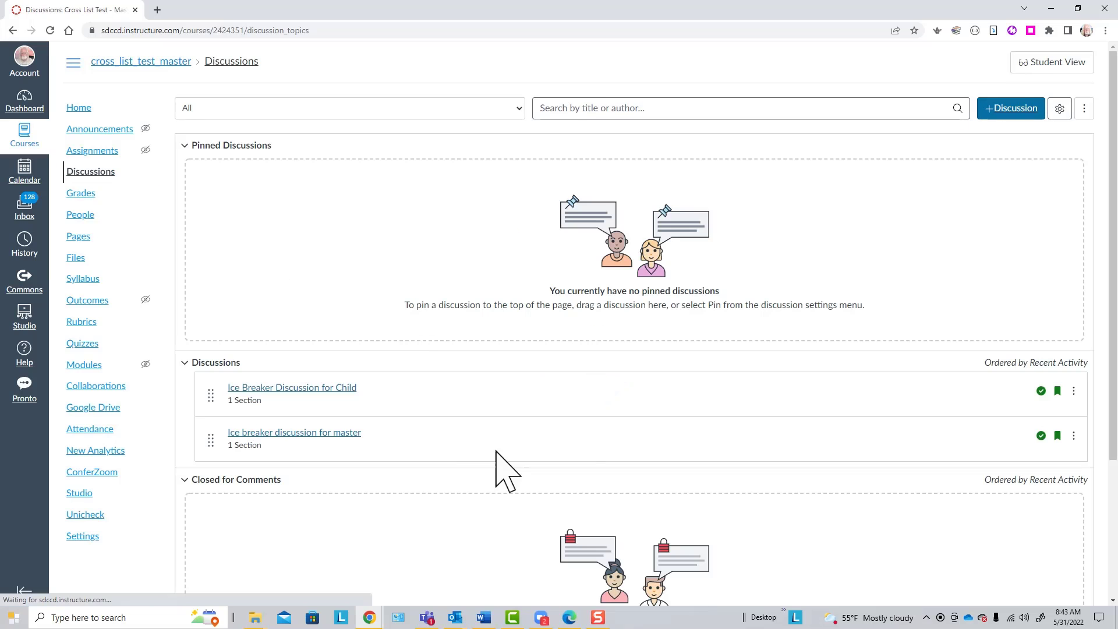
pyautogui.click(331, 390)
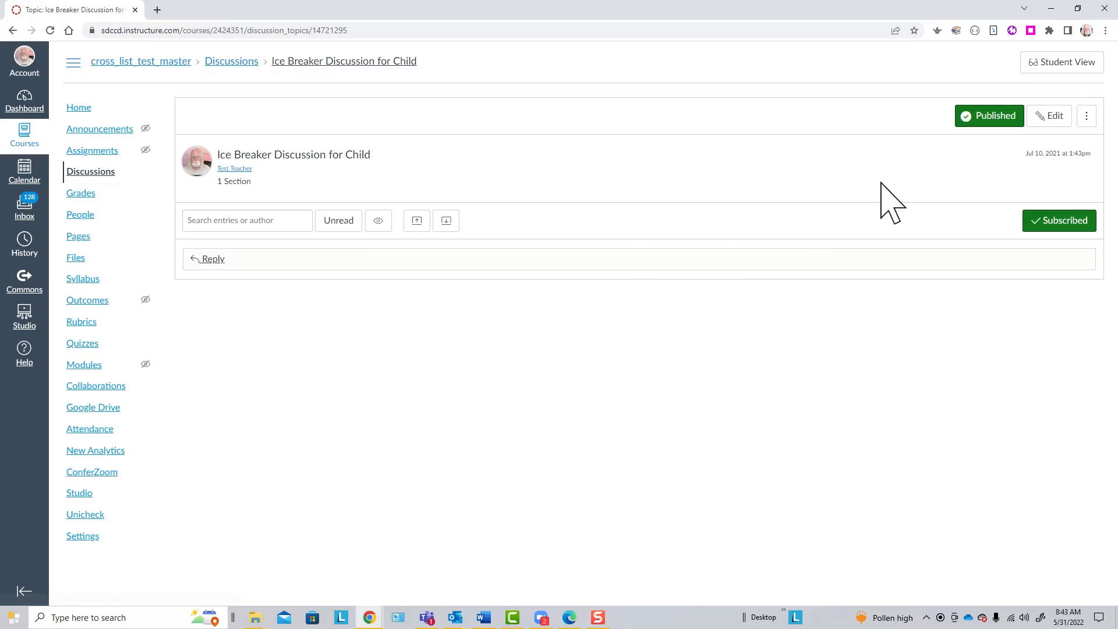
pyautogui.click(1045, 115)
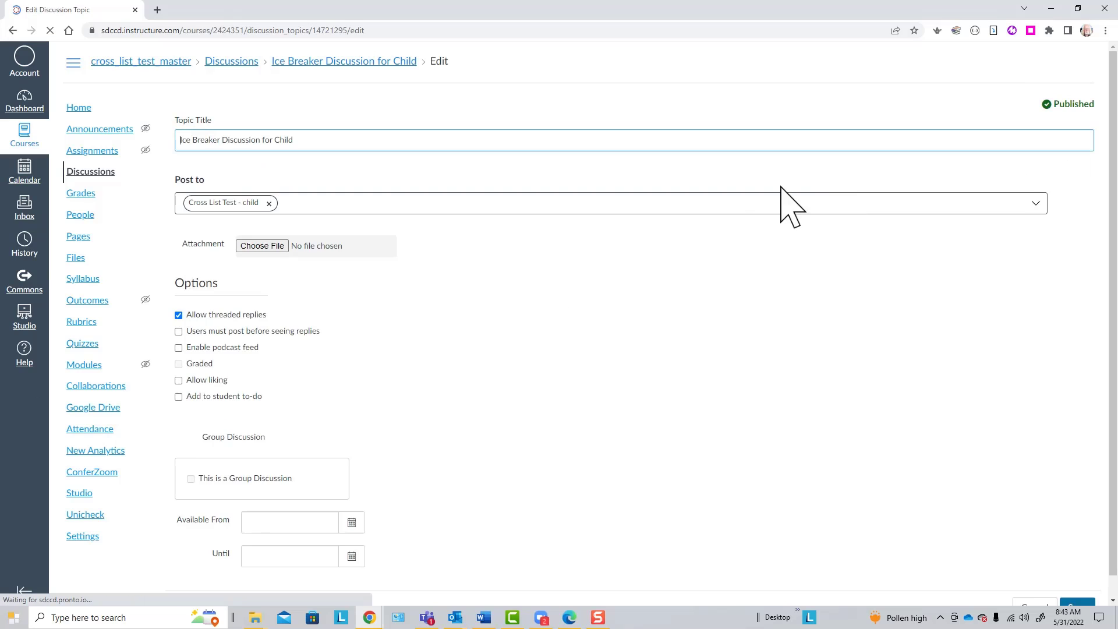
pyautogui.scroll(-2, 554, 264)
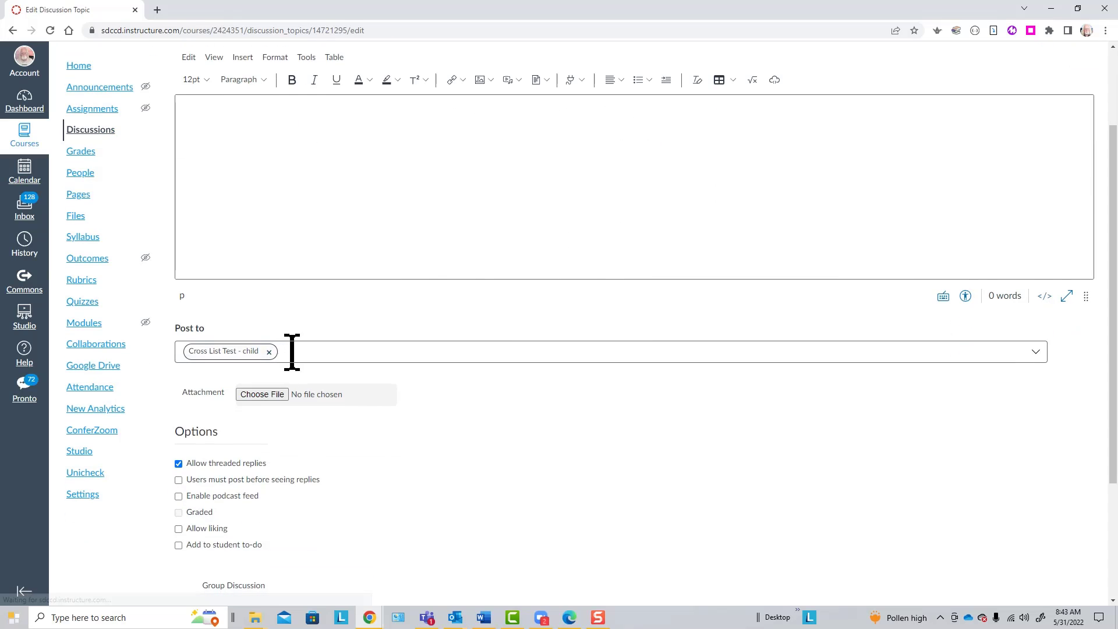
# Leave the discussion without saving and start a new assignment in the Cross List Test - Master course, viewing its Assign section
pyautogui.click(292, 351)
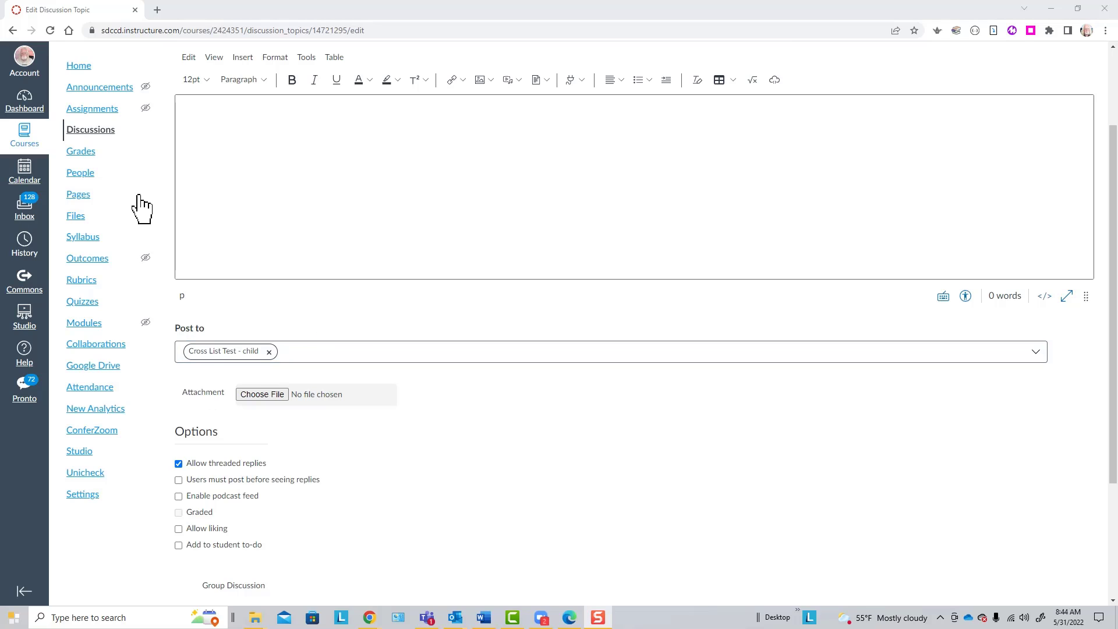
pyautogui.click(103, 114)
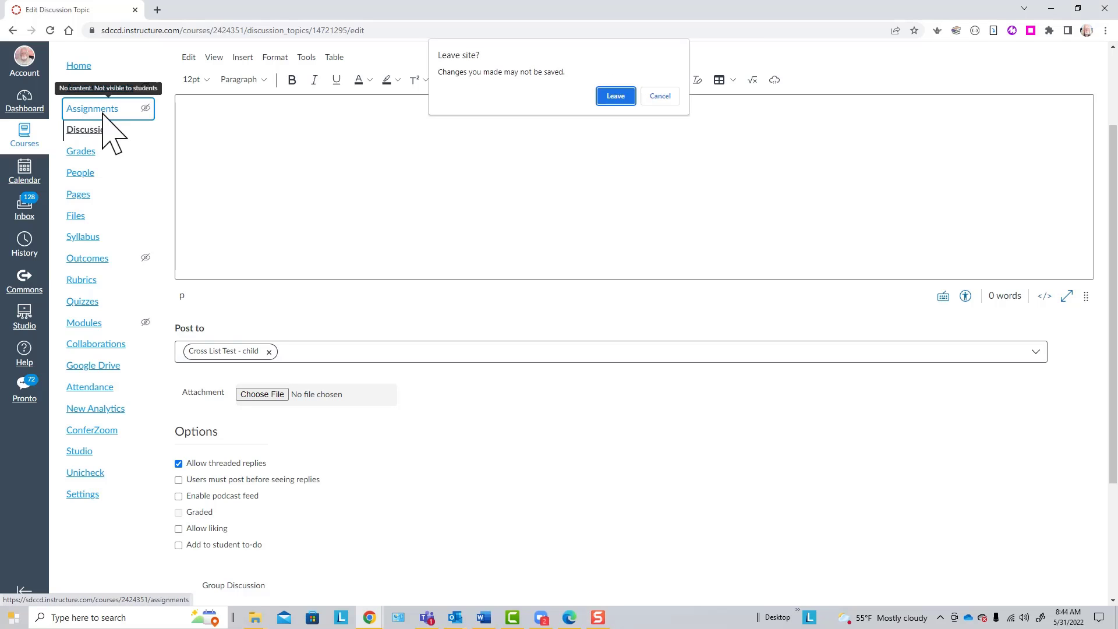
pyautogui.click(616, 97)
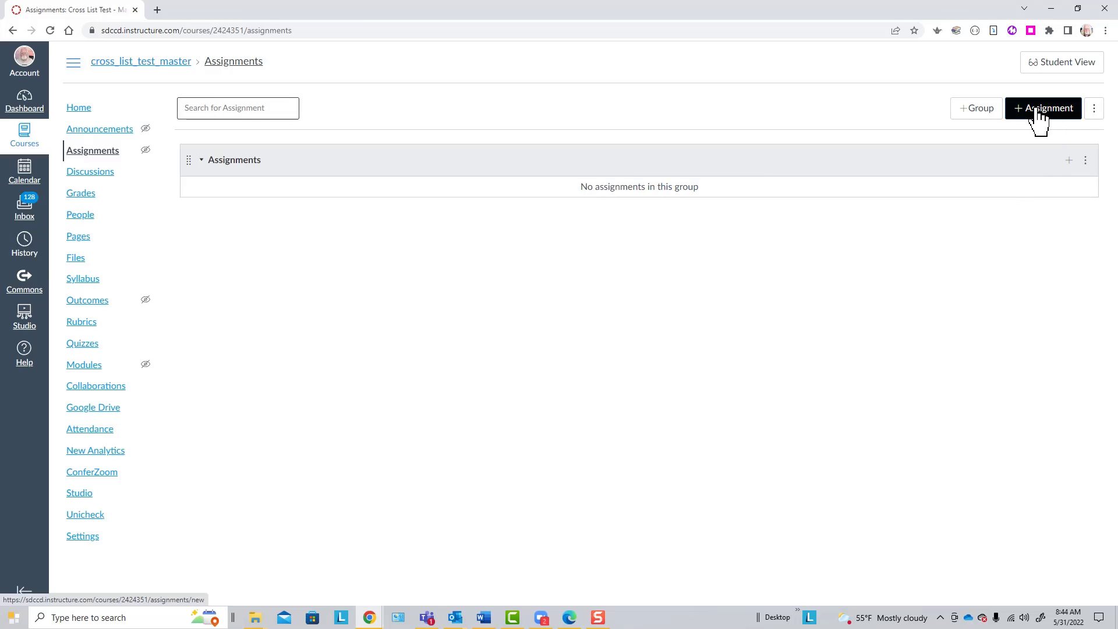
pyautogui.click(1040, 115)
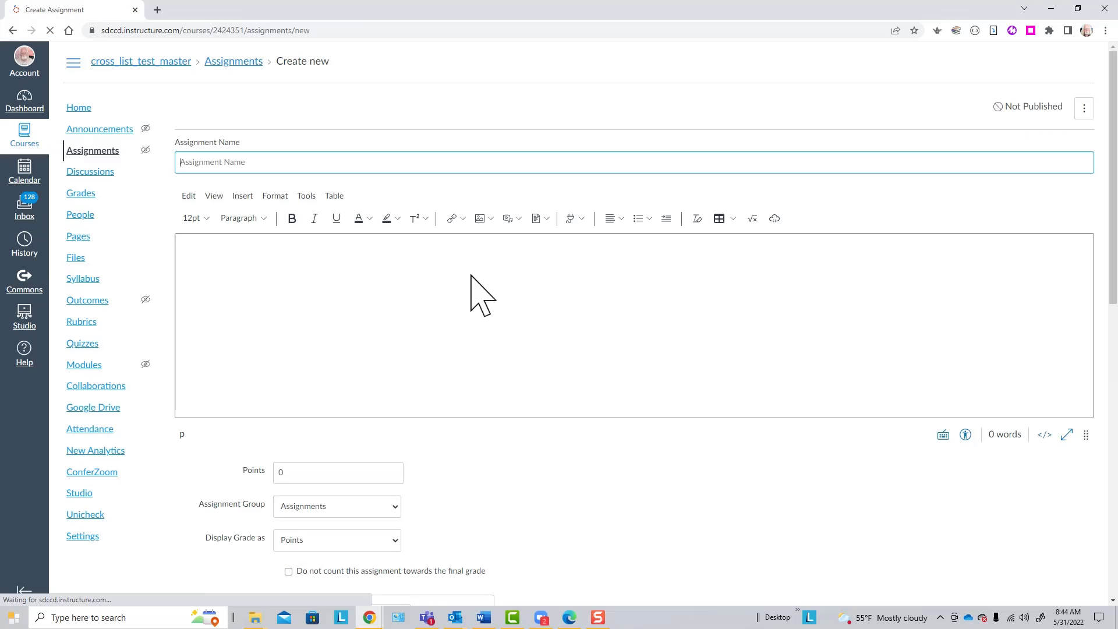
pyautogui.scroll(-11, 617, 373)
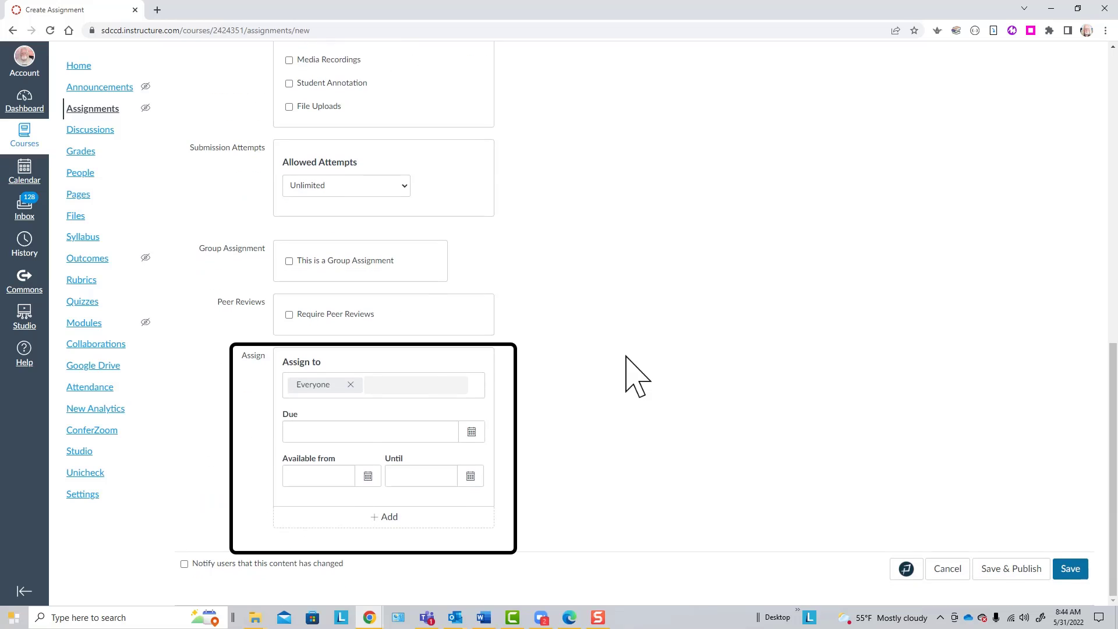
# Clear Everyone from Assign to, view the section and student choices, then restore Everyone and cancel the new assignment
pyautogui.click(351, 385)
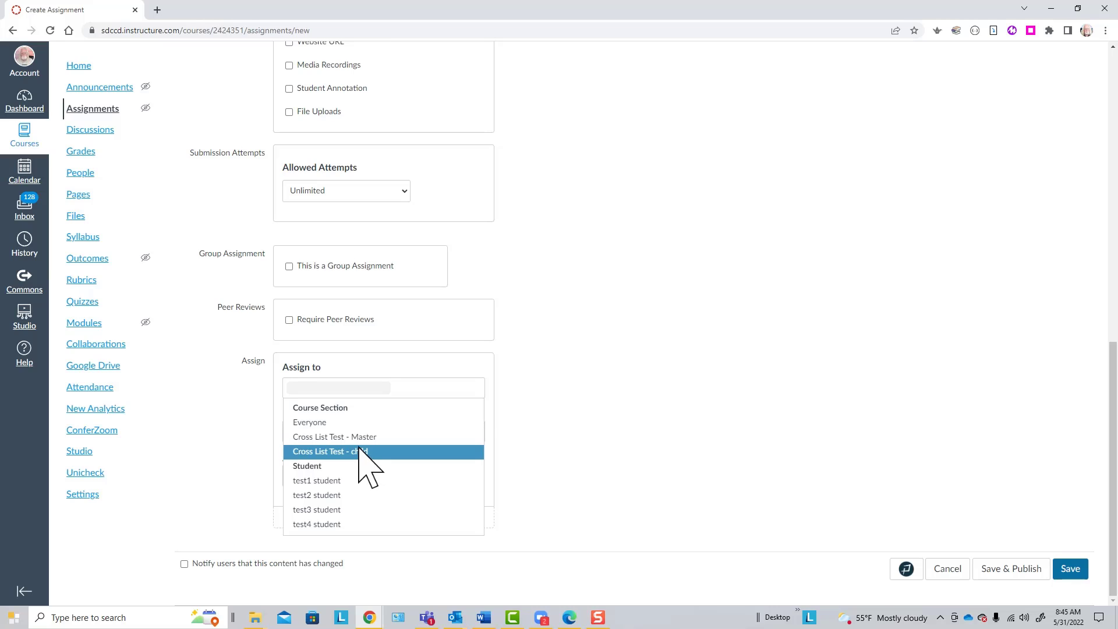
pyautogui.click(326, 423)
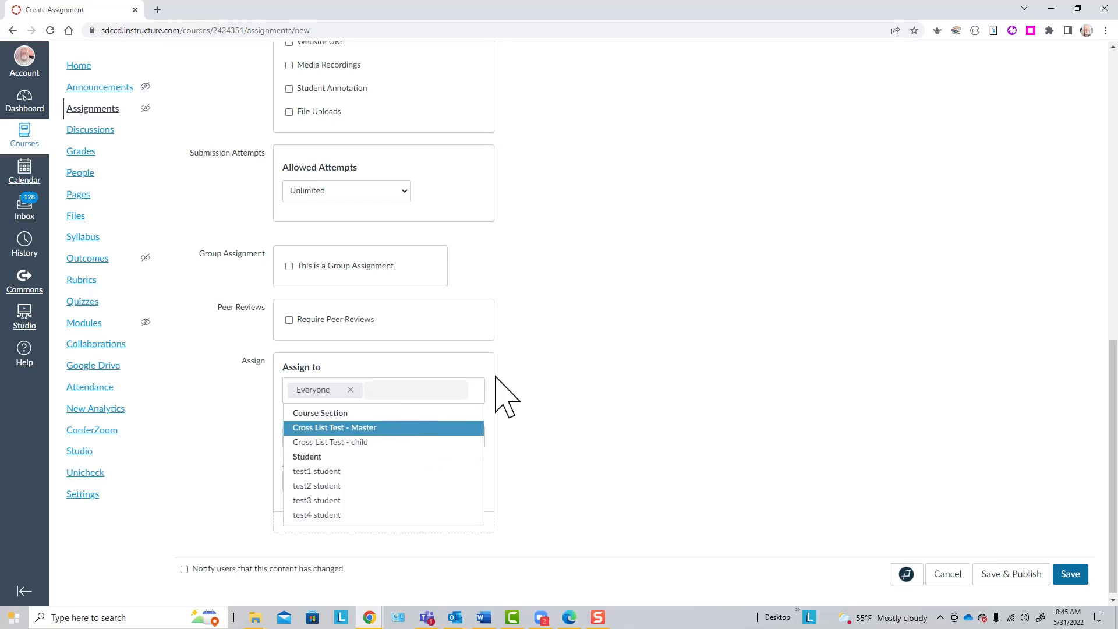
pyautogui.scroll(1, 507, 396)
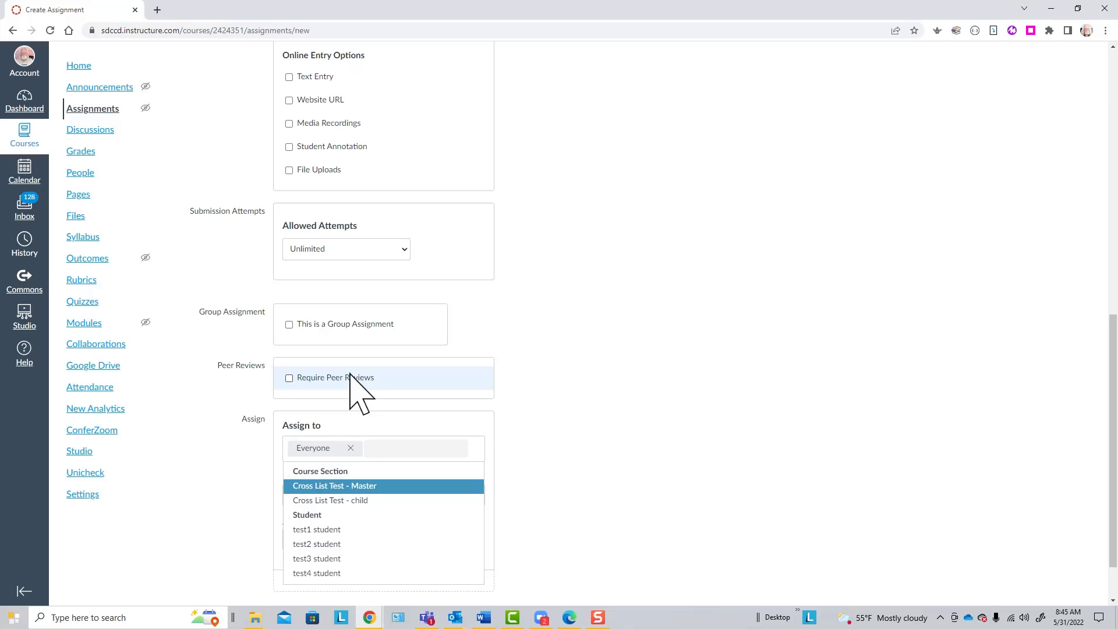
pyautogui.scroll(-1, 350, 374)
pyautogui.click(943, 571)
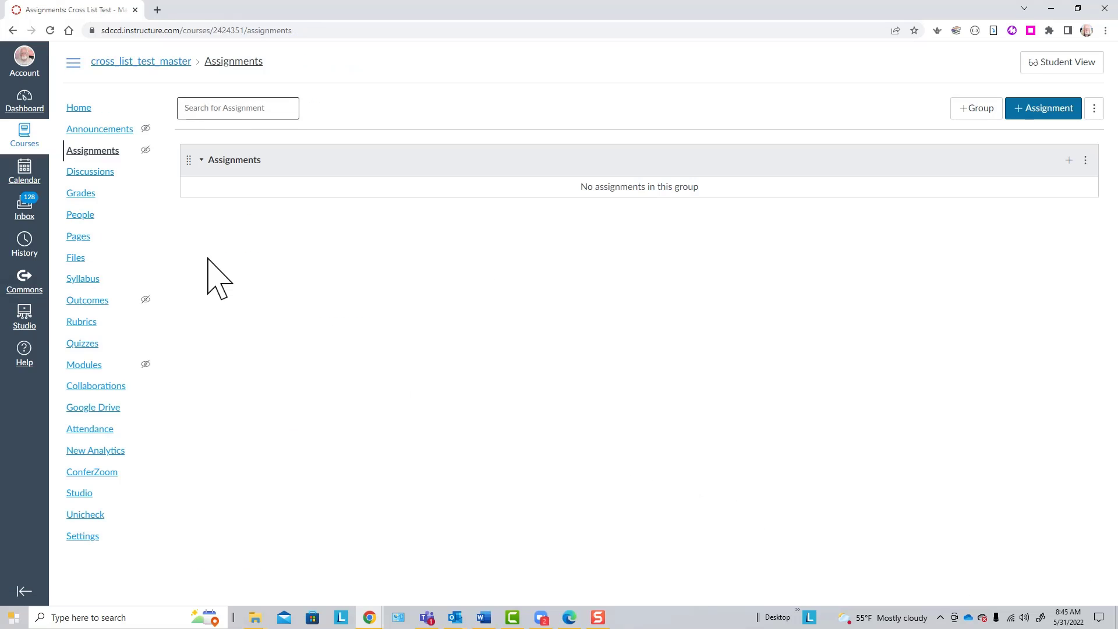
# Create a new quiz, view its Assign to choices, and save it unpublished with Everyone assigned
pyautogui.click(82, 346)
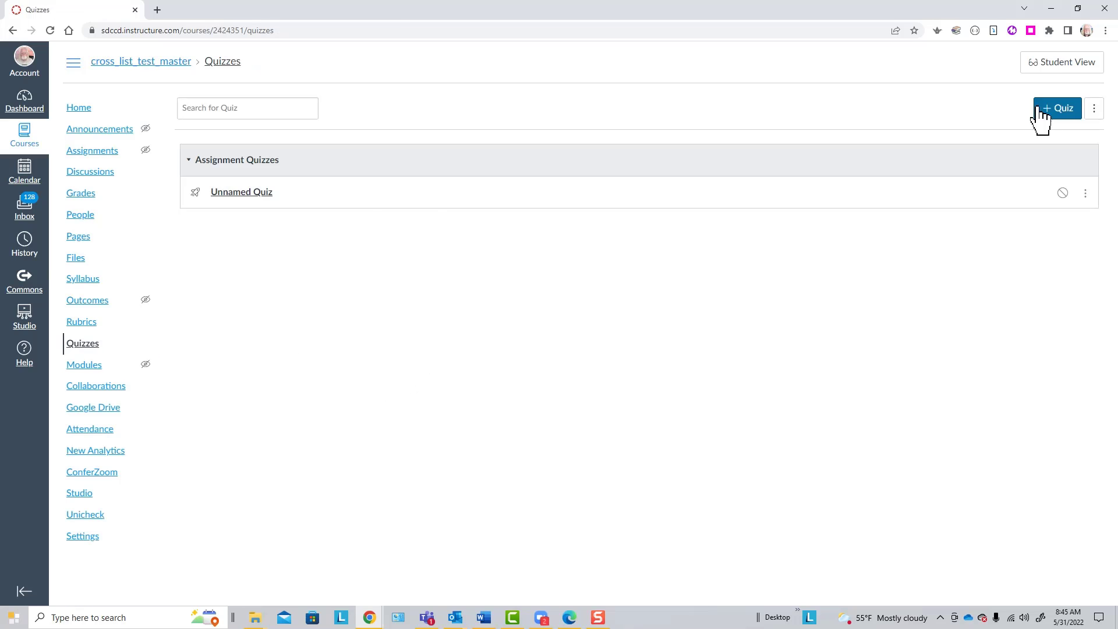
pyautogui.click(1039, 110)
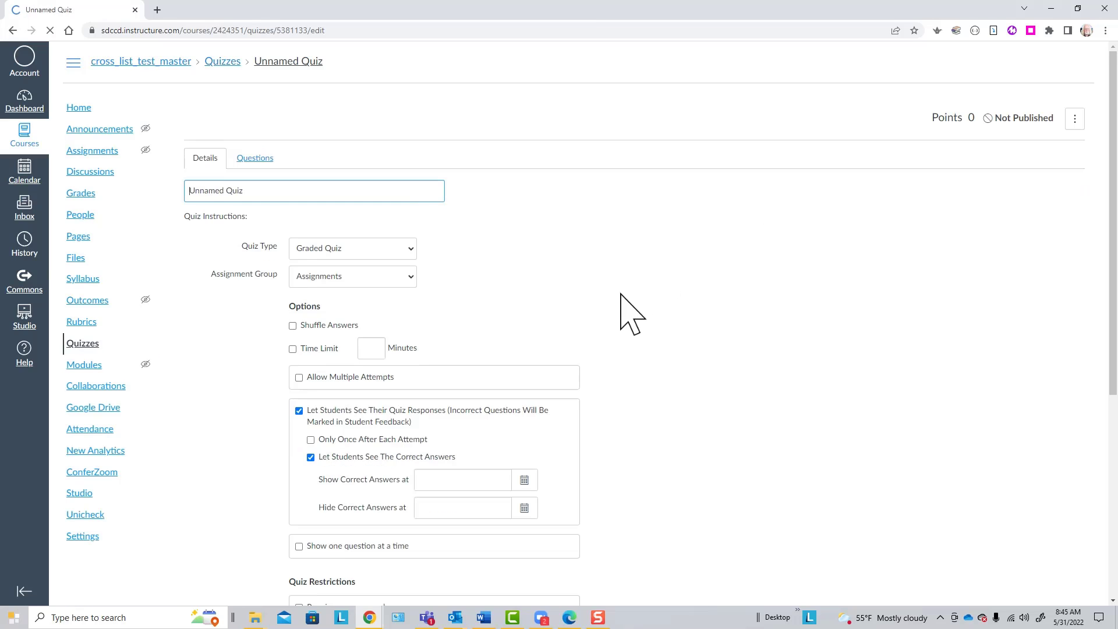
pyautogui.scroll(-10, 623, 312)
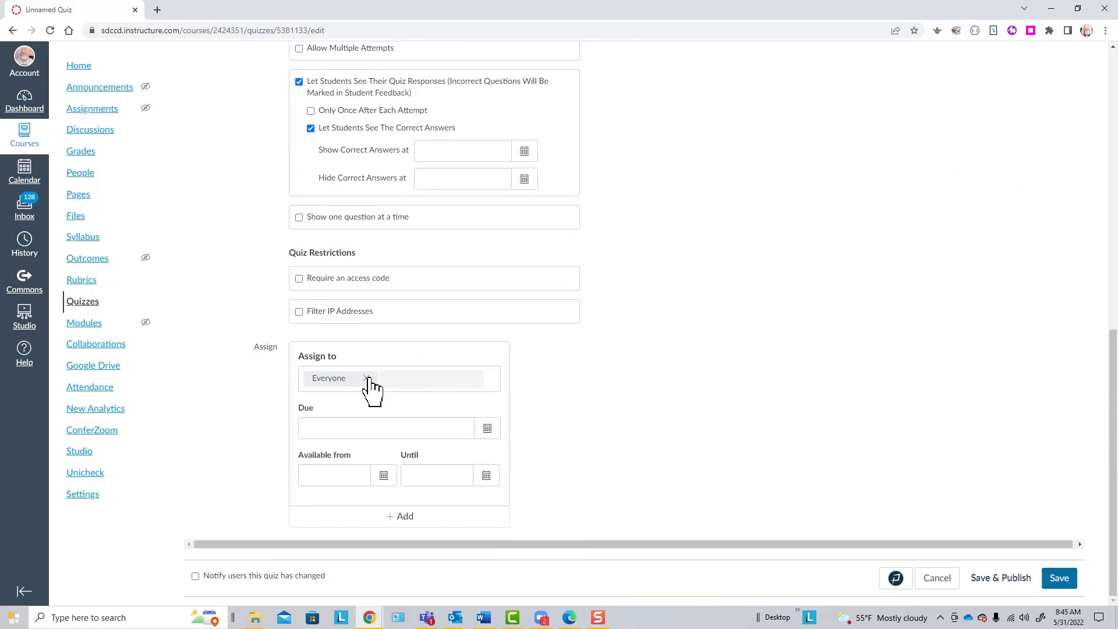
pyautogui.click(341, 379)
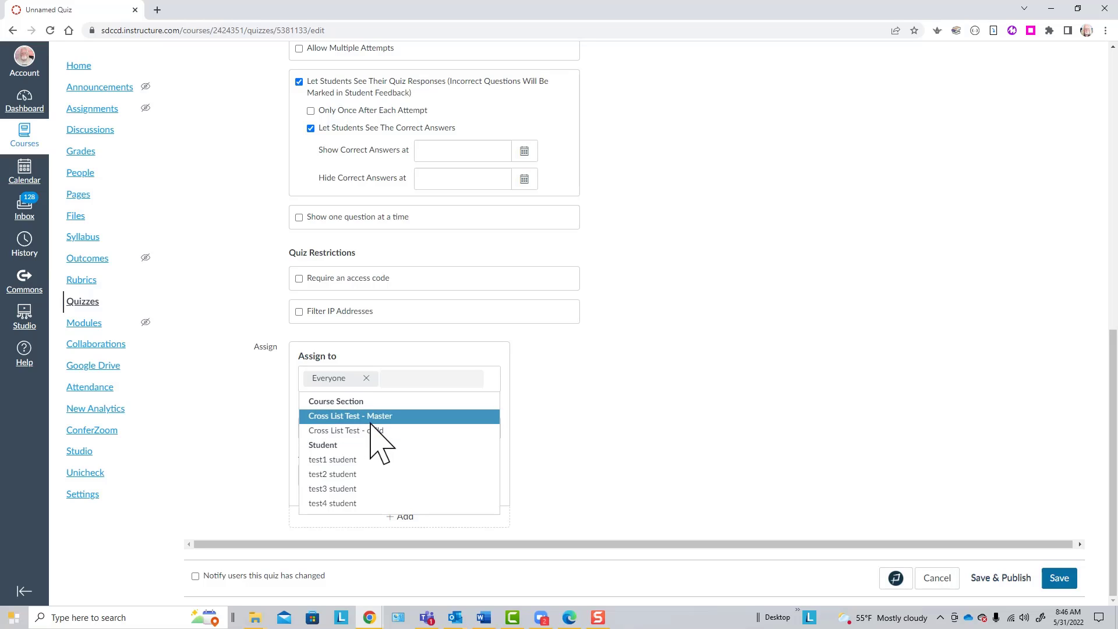
pyautogui.click(706, 413)
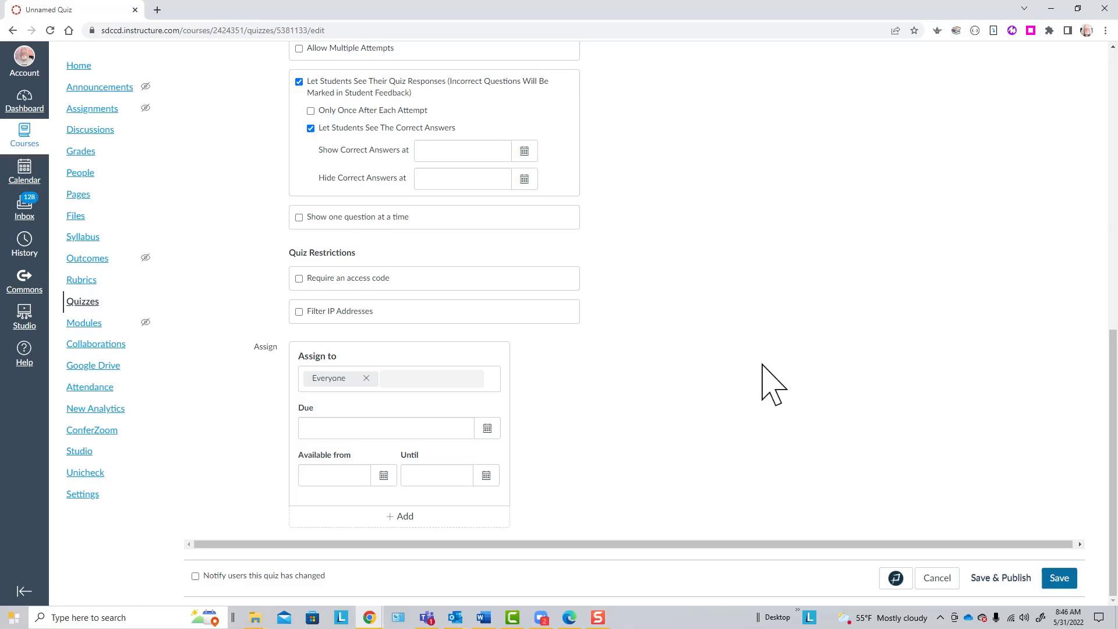
pyautogui.click(1054, 579)
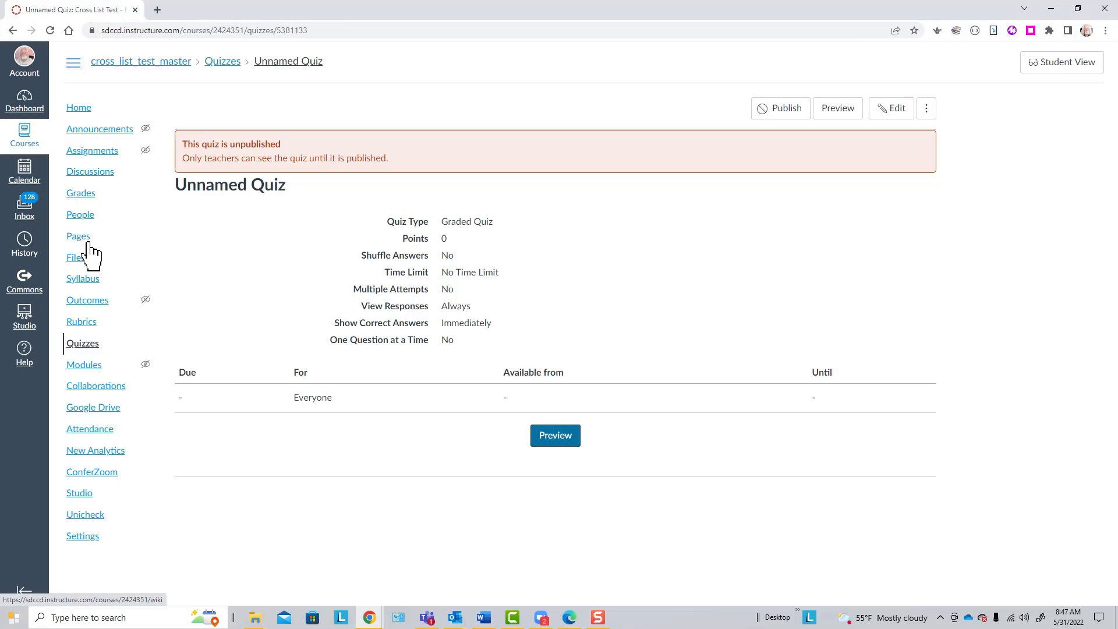
# Create a group set named Content Group for the people in the course
pyautogui.click(82, 215)
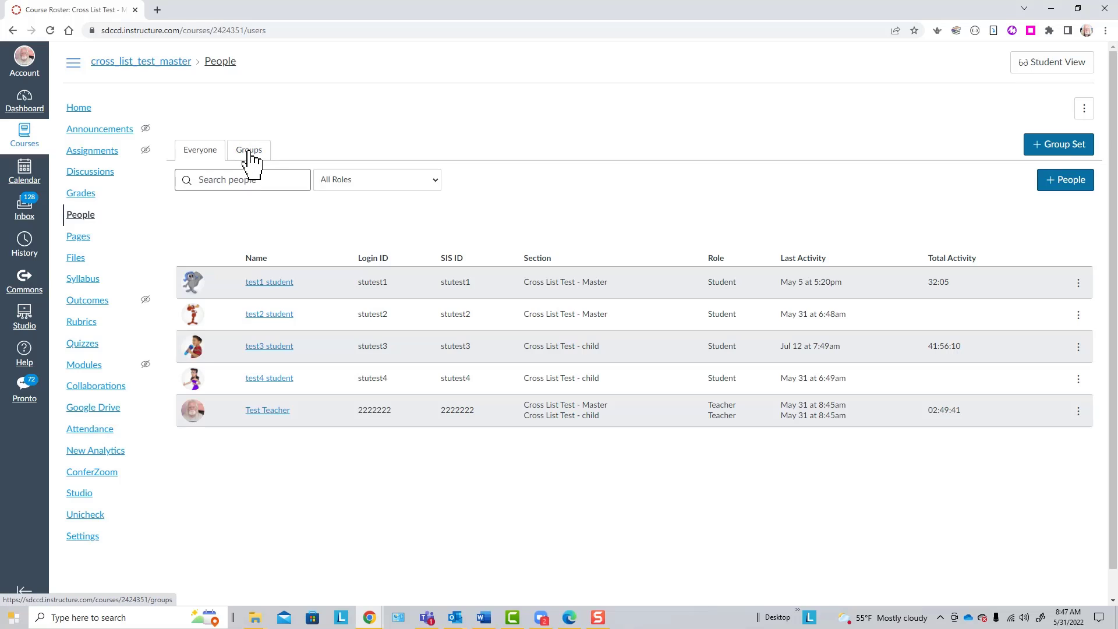
pyautogui.click(249, 152)
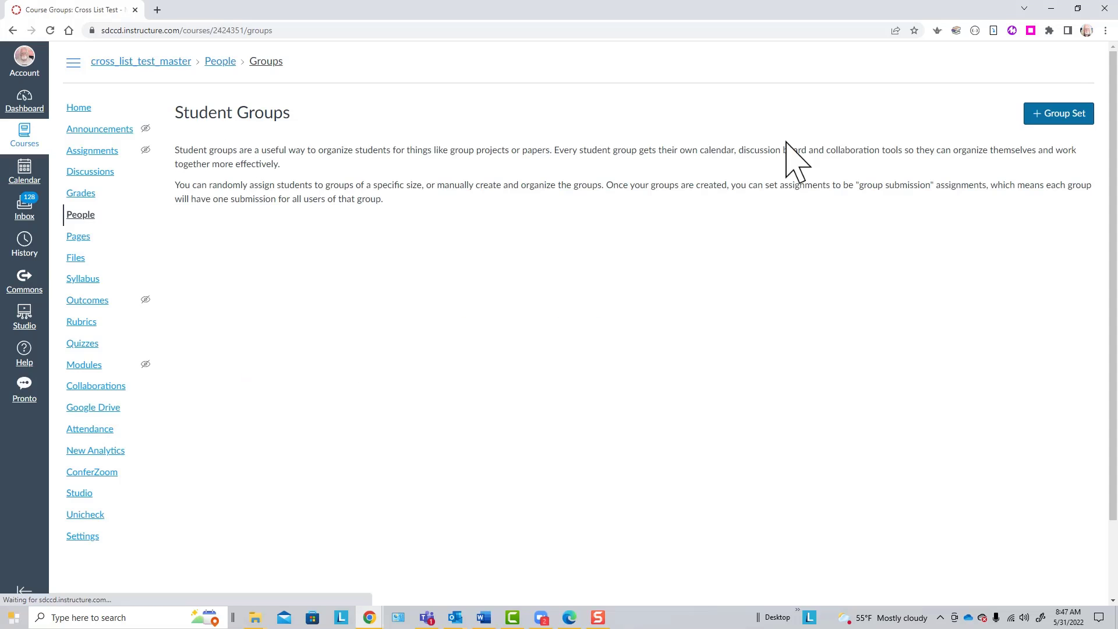
pyautogui.click(1065, 118)
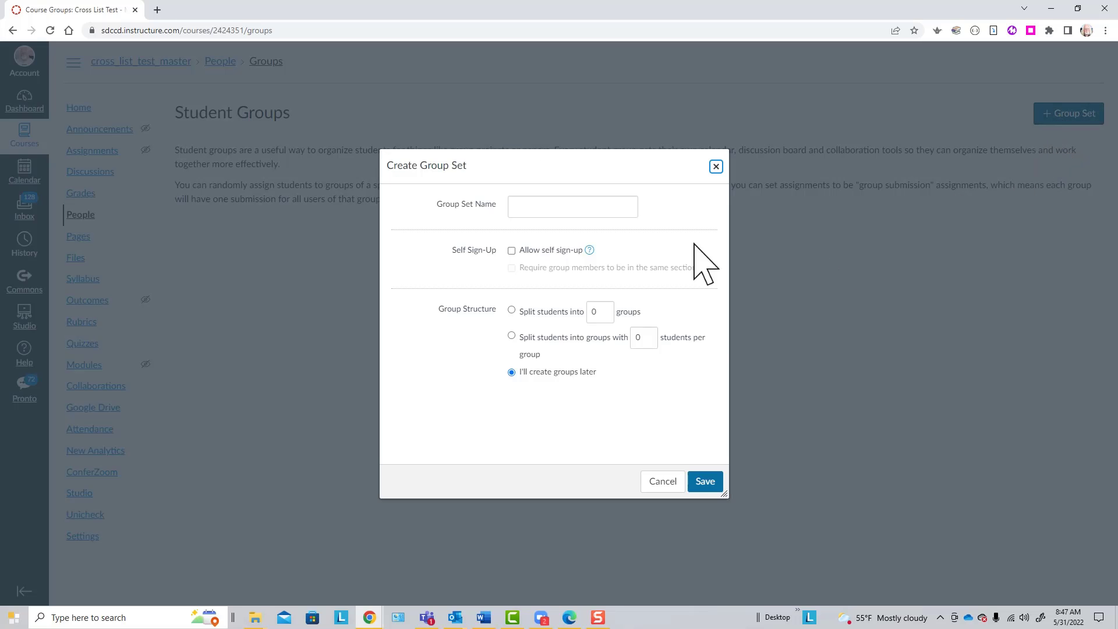
pyautogui.click(526, 208)
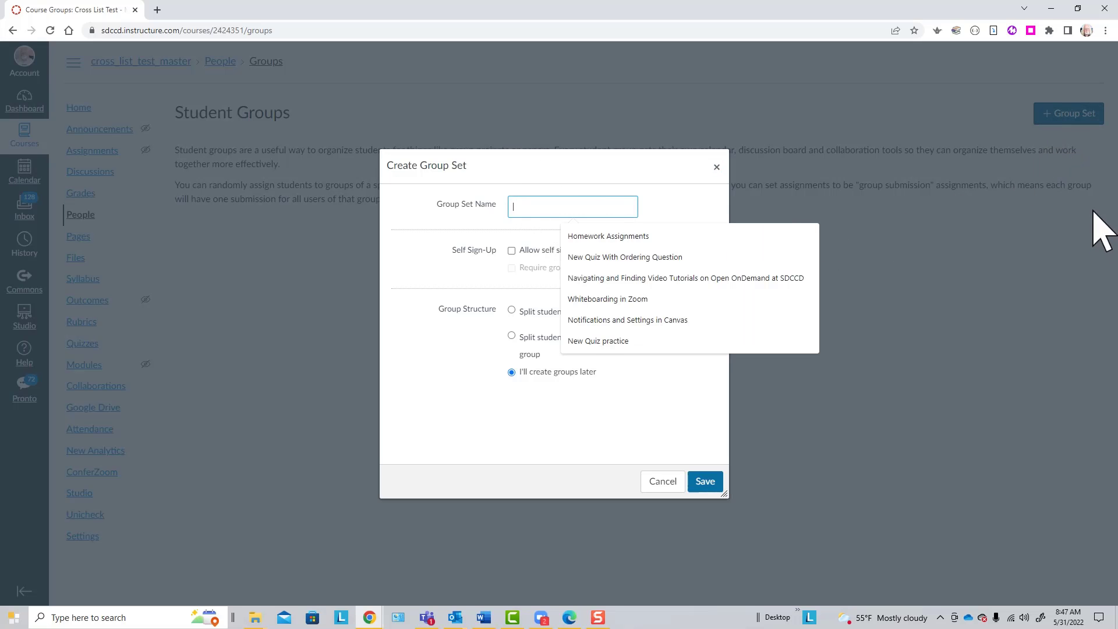
pyautogui.write('Content')
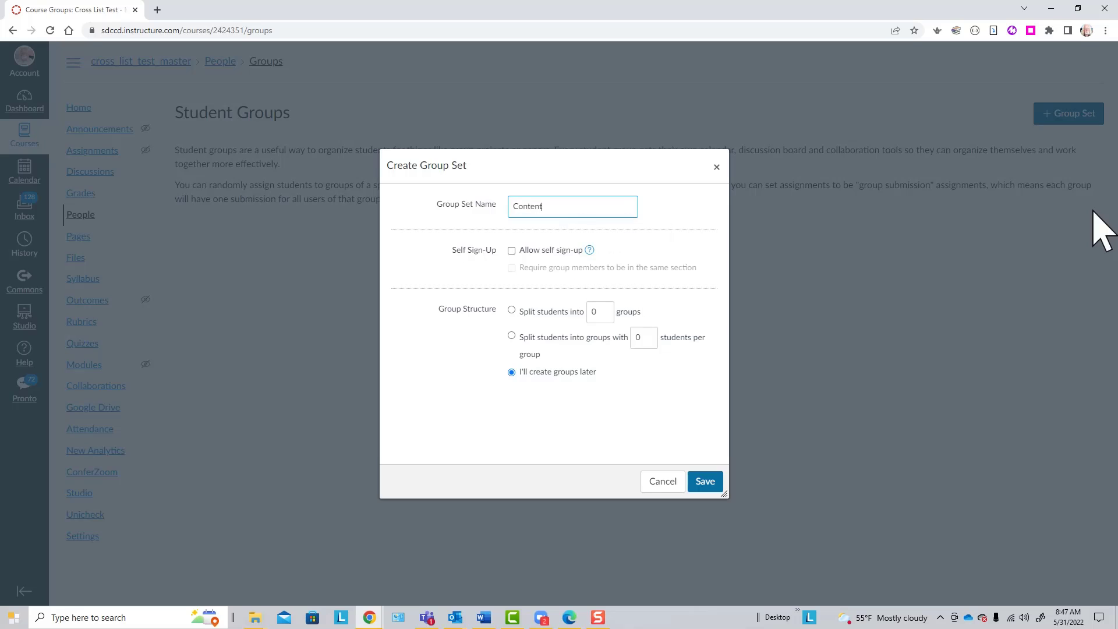
pyautogui.write(' Group')
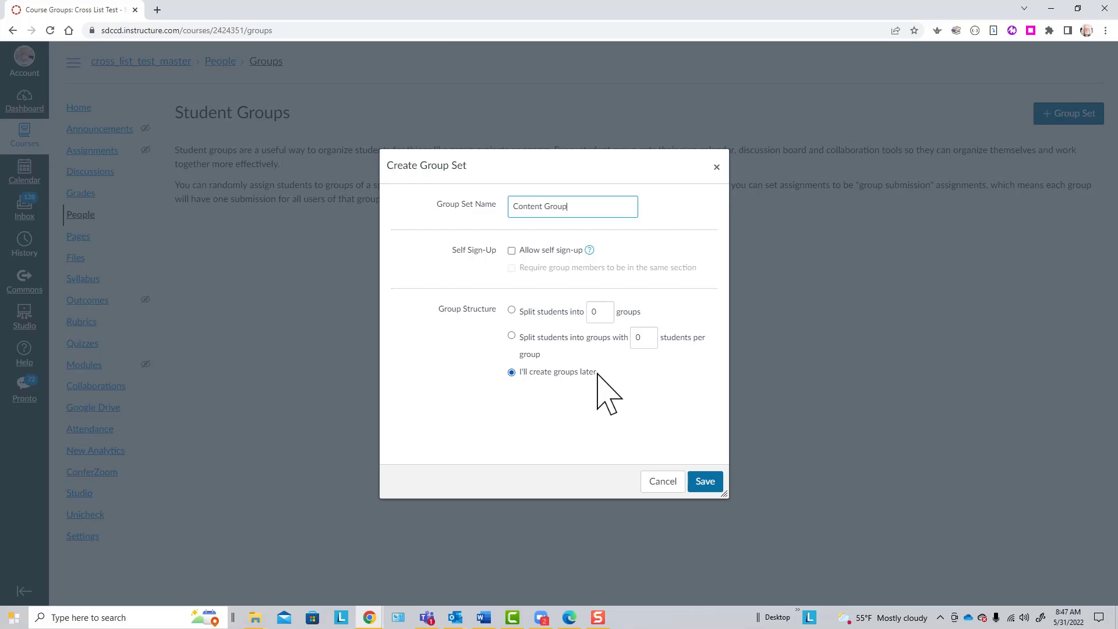
pyautogui.click(704, 483)
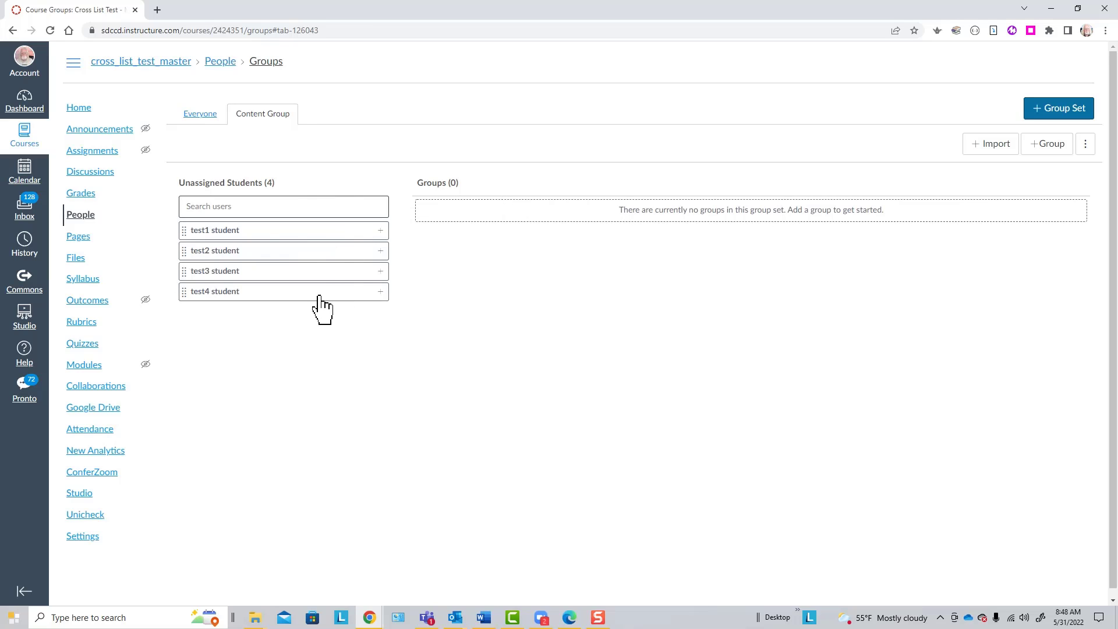
# Add a group named Content Group Master to the Content Group set
pyautogui.click(1047, 145)
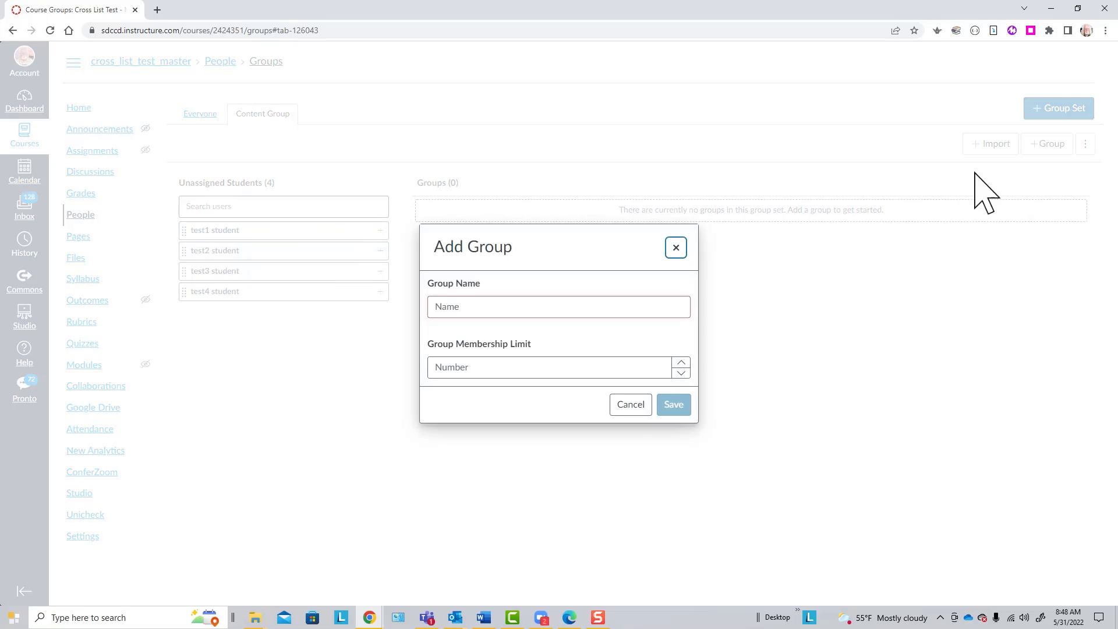
pyautogui.click(480, 305)
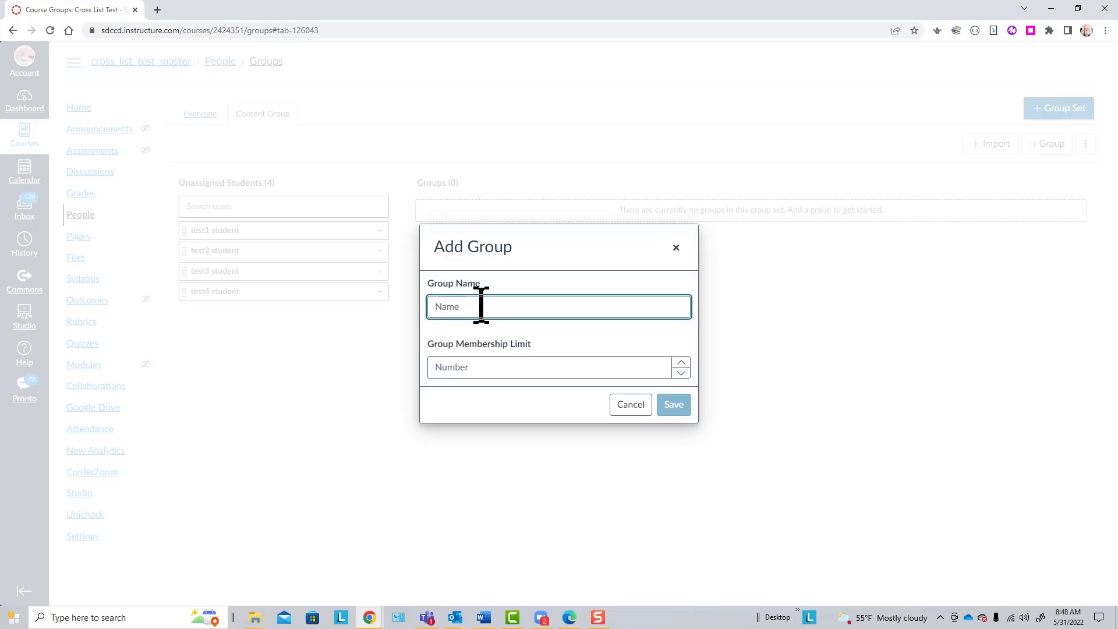
pyautogui.write('COntent')
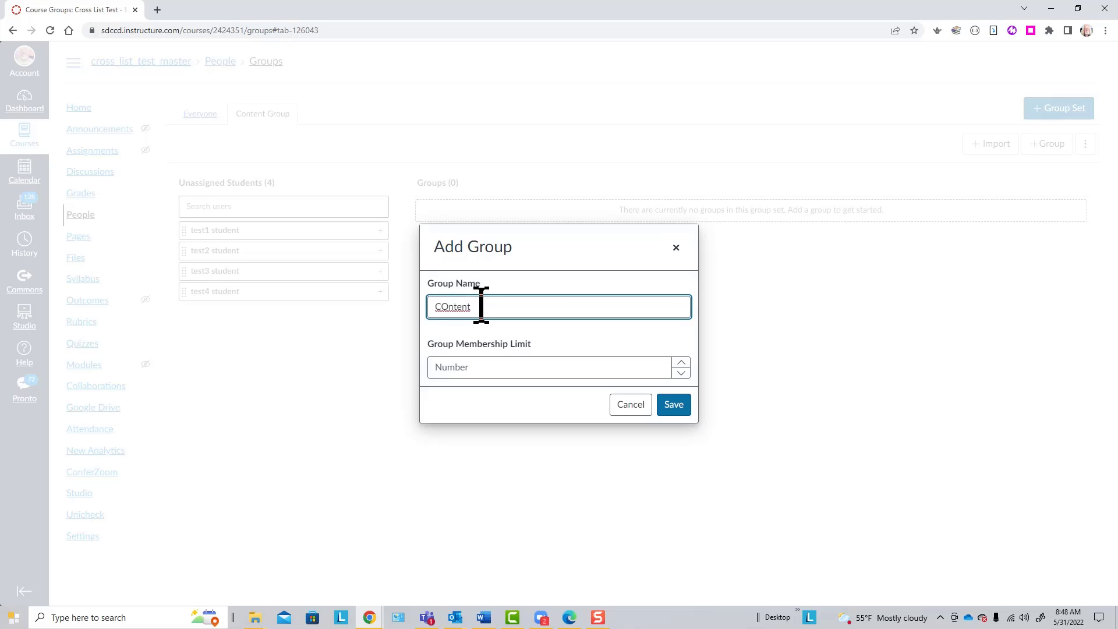
pyautogui.write(' Group Master')
pyautogui.click(674, 407)
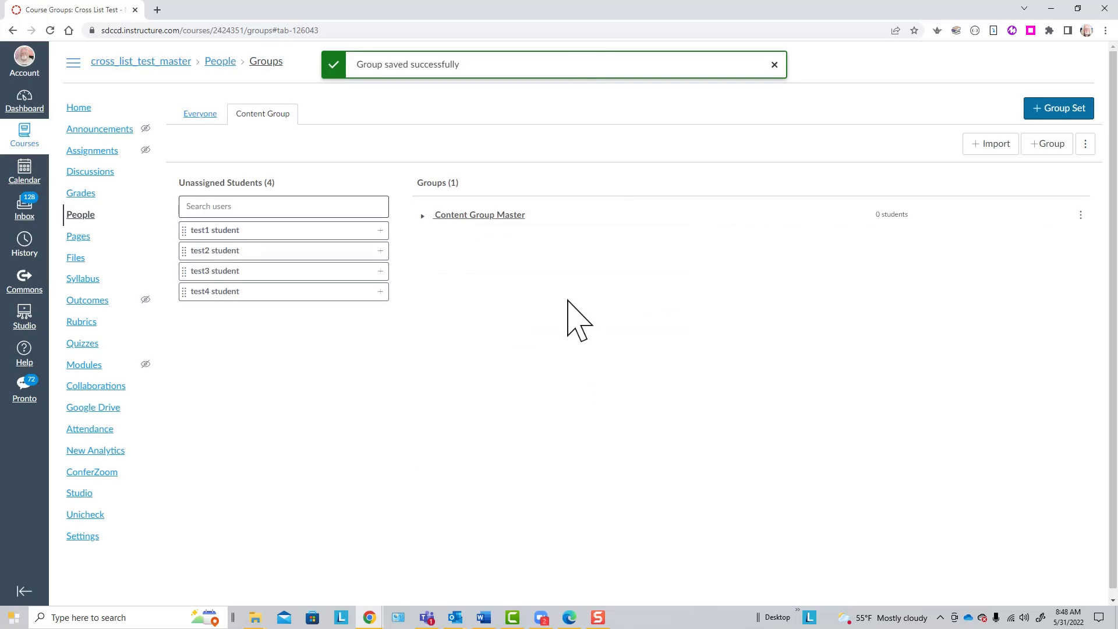
# Add a second group named Content Group Child to the Content Group set
pyautogui.click(1039, 149)
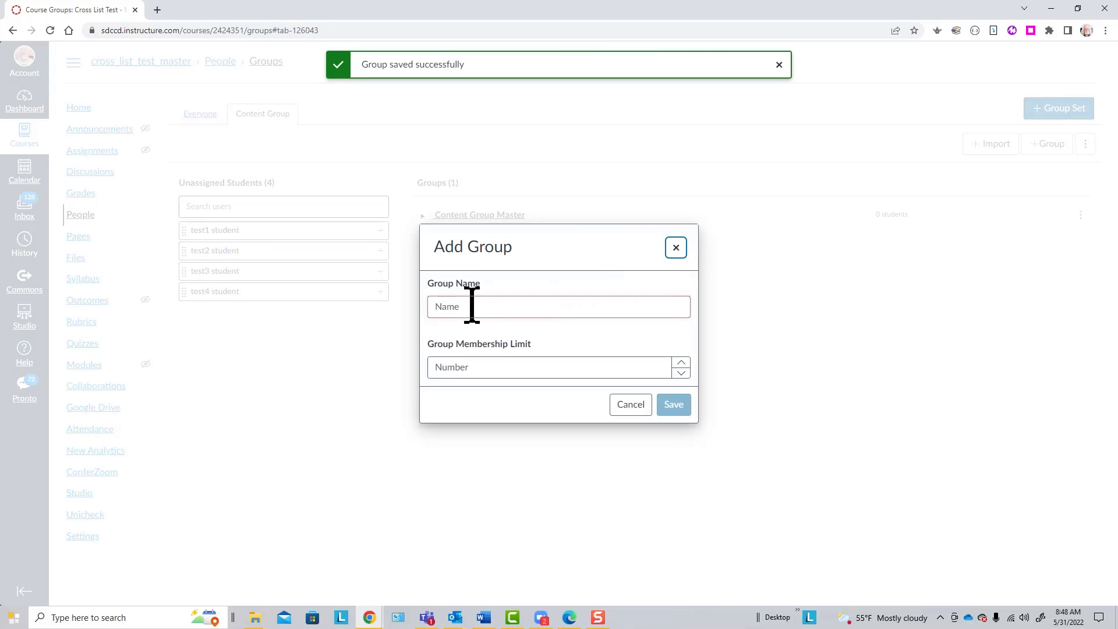
pyautogui.click(484, 305)
pyautogui.write('Con')
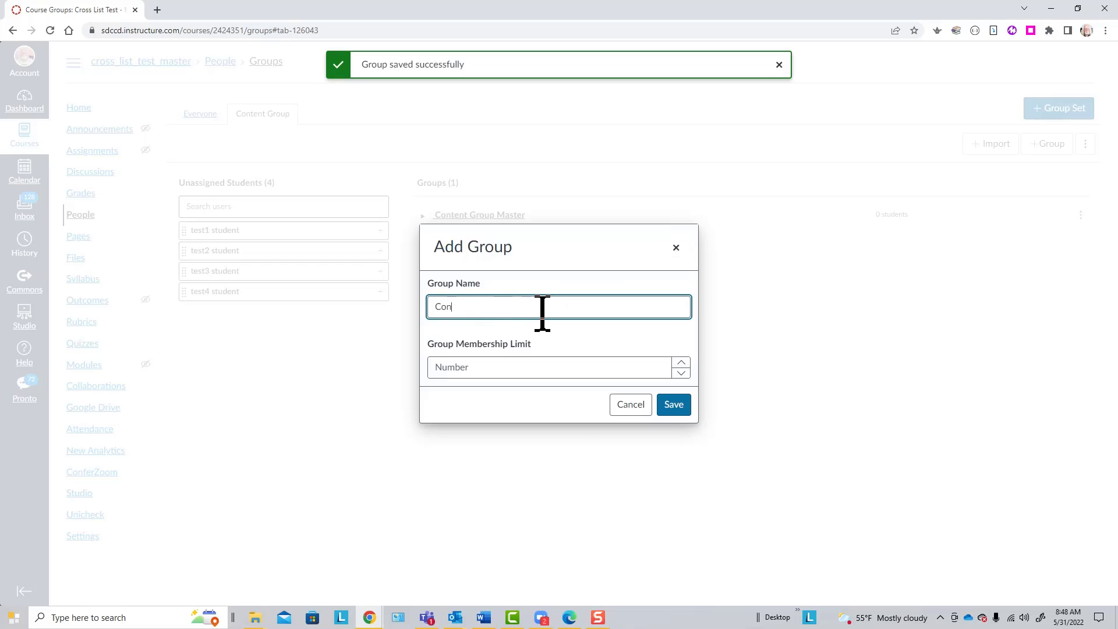
pyautogui.write('etnt')
pyautogui.press('BackSpace')
pyautogui.press('BackSpace')
pyautogui.press('BackSpace')
pyautogui.press('BackSpace')
pyautogui.press('BackSpace')
pyautogui.write('tent Group Child')
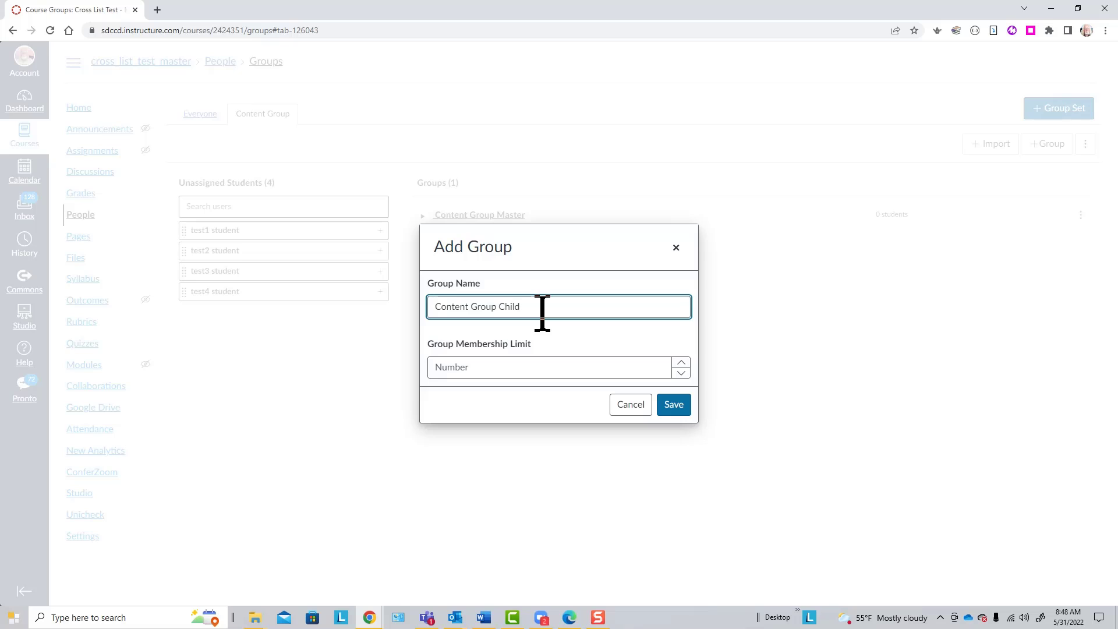
pyautogui.click(673, 405)
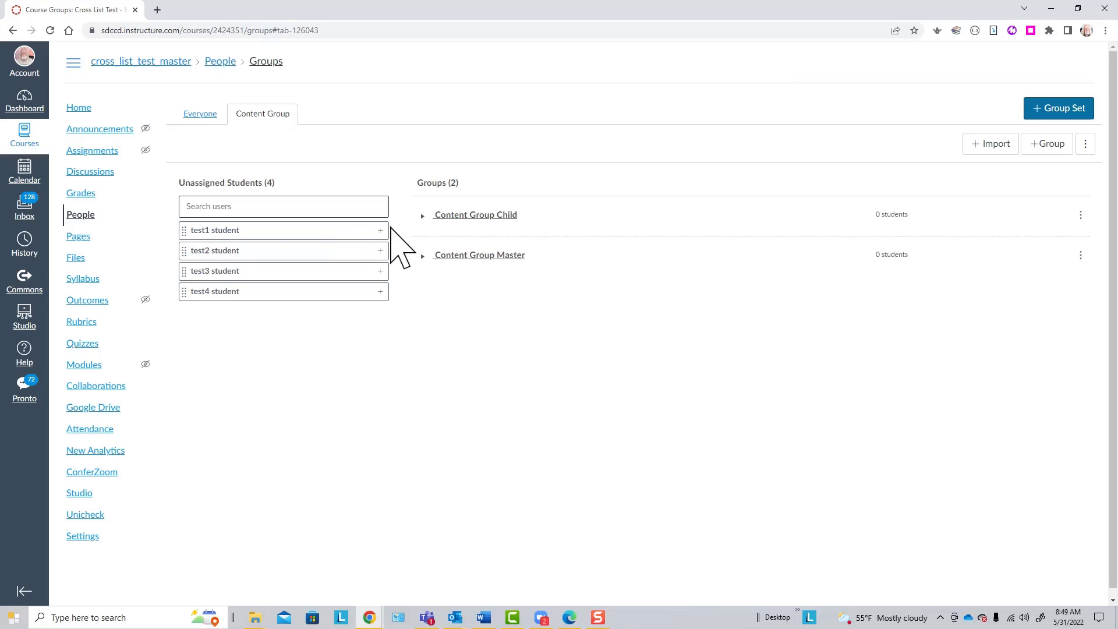
# Assign test1 student and test2 student to Content Group Child
pyautogui.click(420, 220)
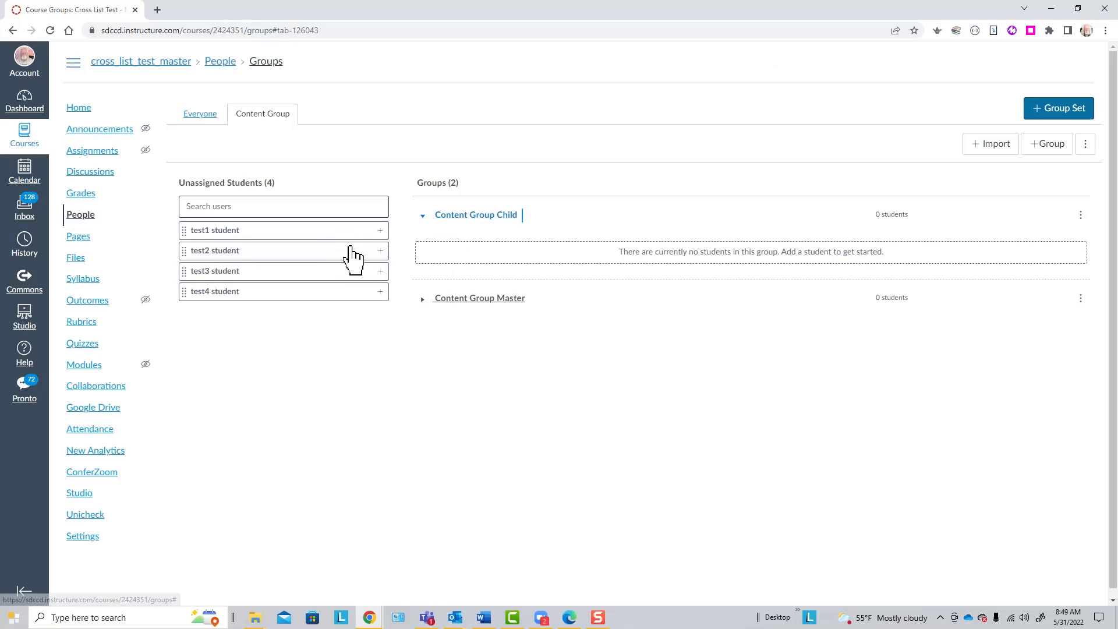
pyautogui.moveTo(323, 231); pyautogui.dragTo(515, 257)
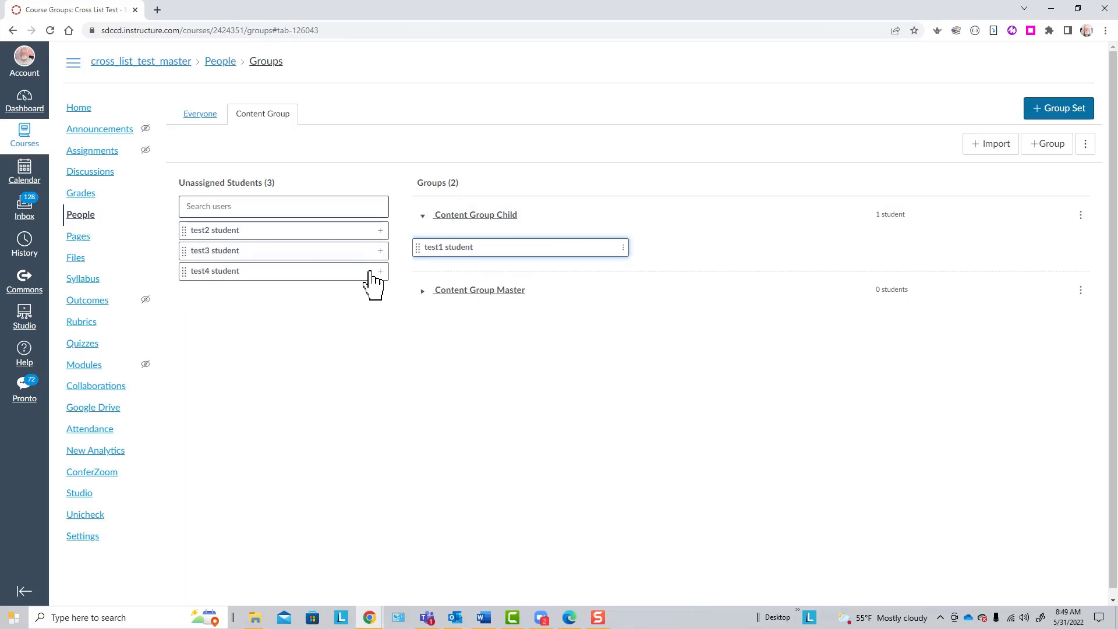
pyautogui.moveTo(297, 242); pyautogui.dragTo(792, 259)
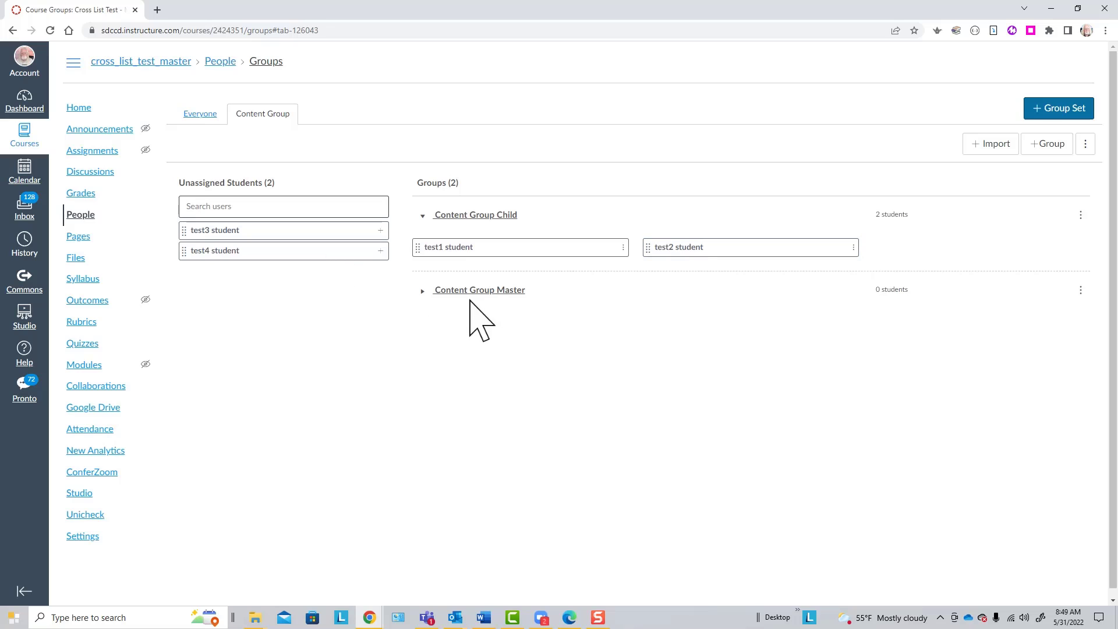
# Assign test3 student and test4 student to Content Group Master
pyautogui.click(423, 291)
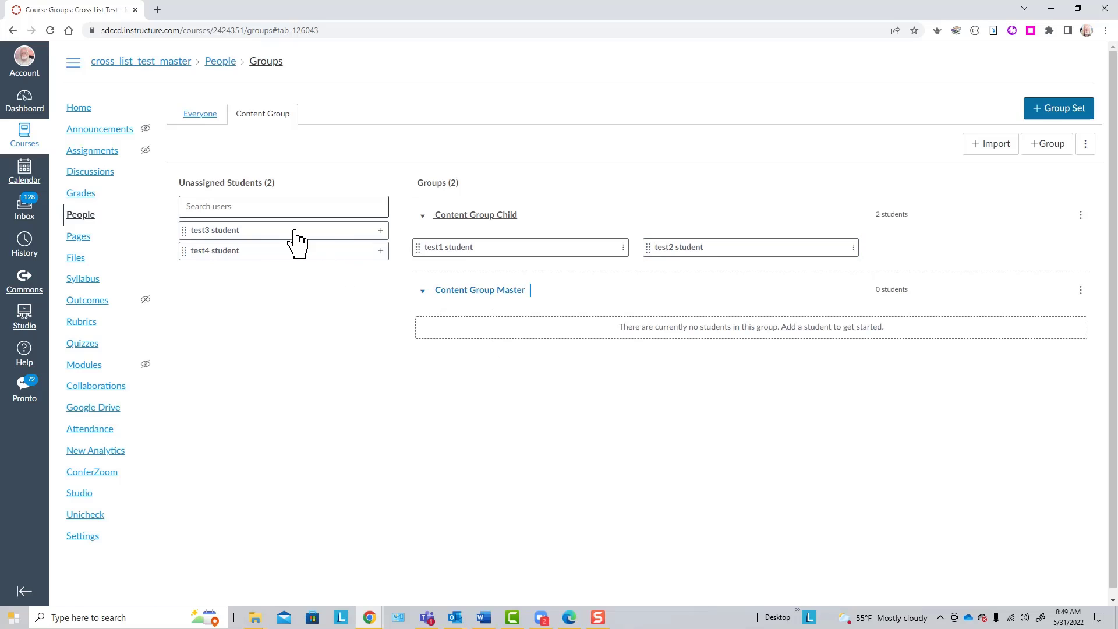
pyautogui.moveTo(281, 230); pyautogui.dragTo(409, 320)
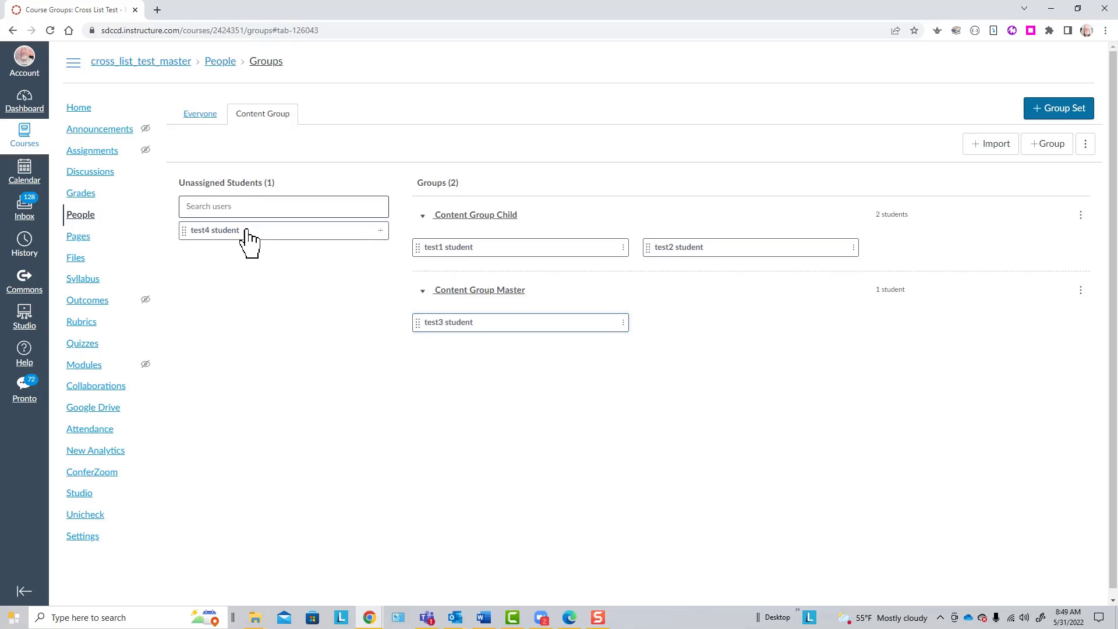
pyautogui.moveTo(248, 231); pyautogui.dragTo(716, 334)
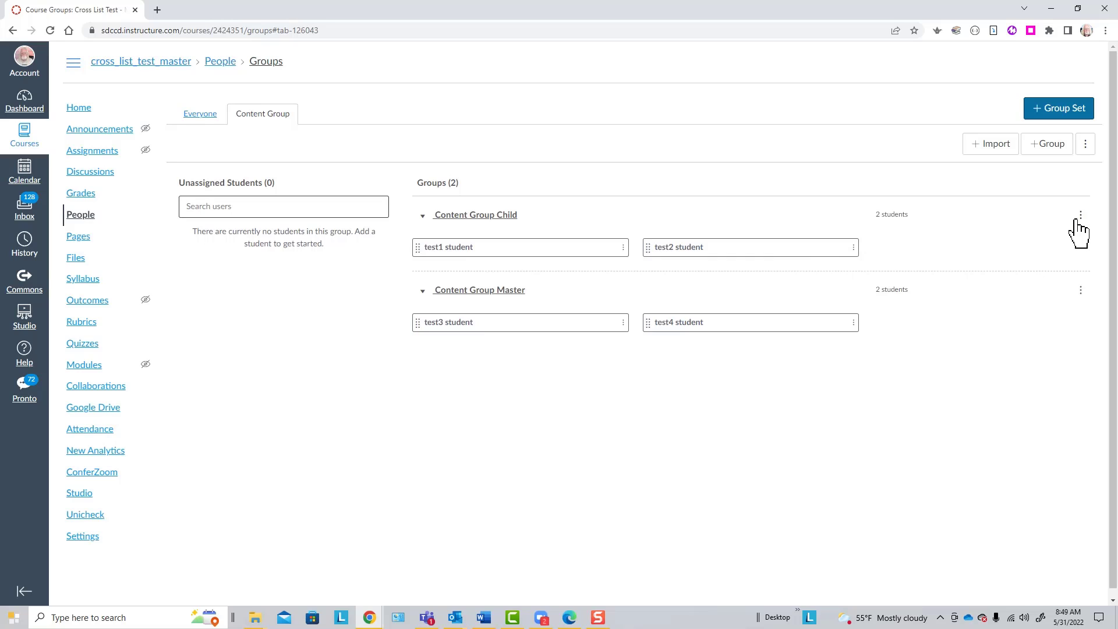
# Visit the Content Group Child homepage and examine the group's Pages, People and Files areas
pyautogui.click(1080, 217)
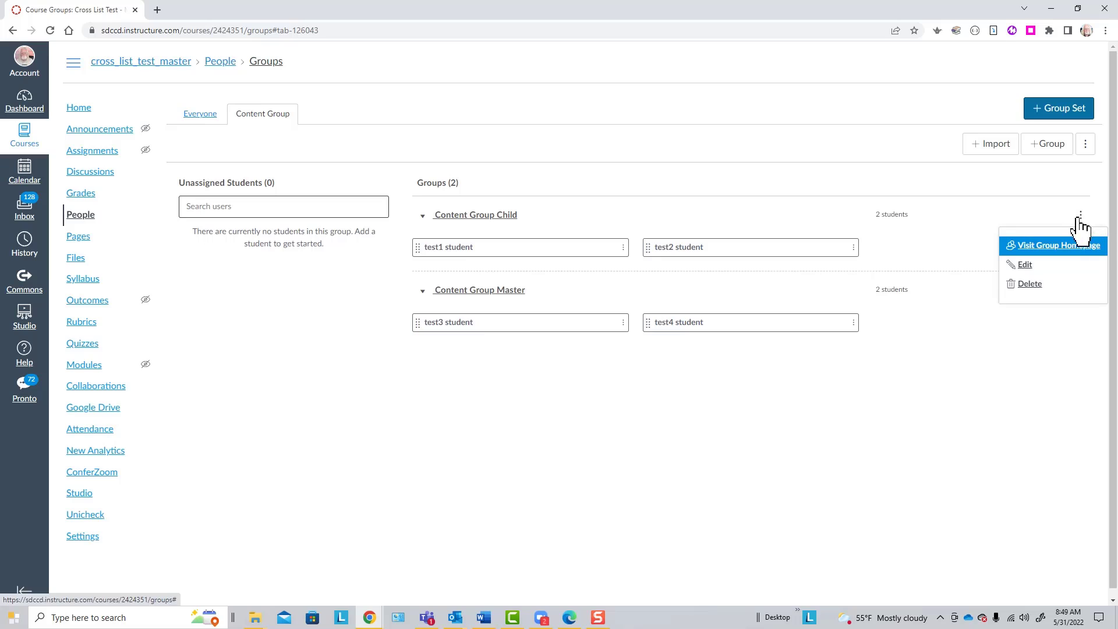
pyautogui.click(1053, 255)
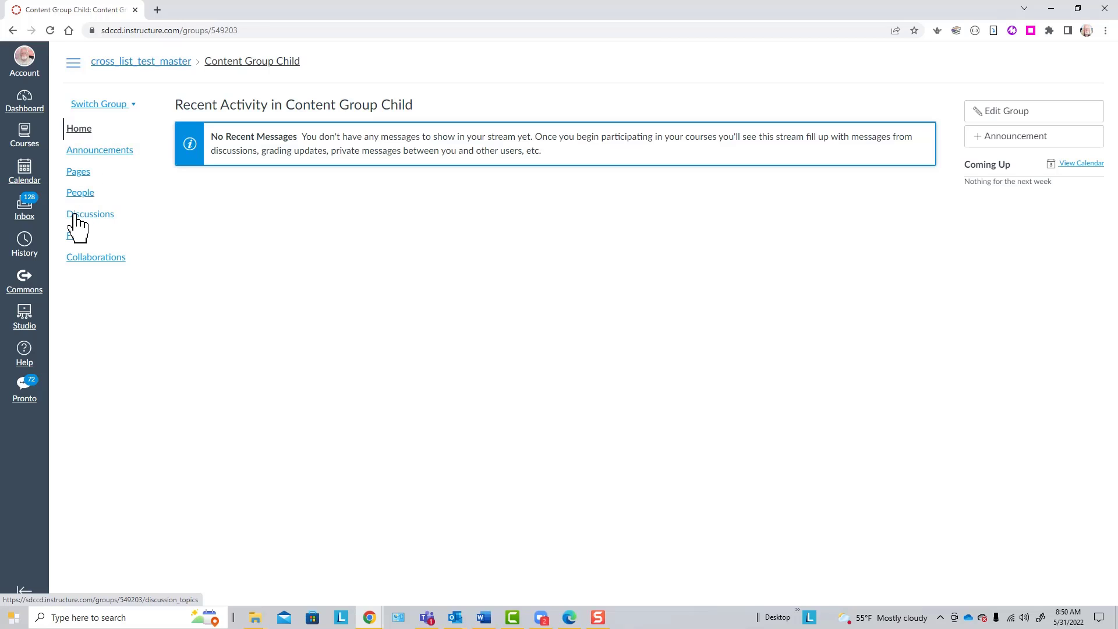
pyautogui.click(80, 173)
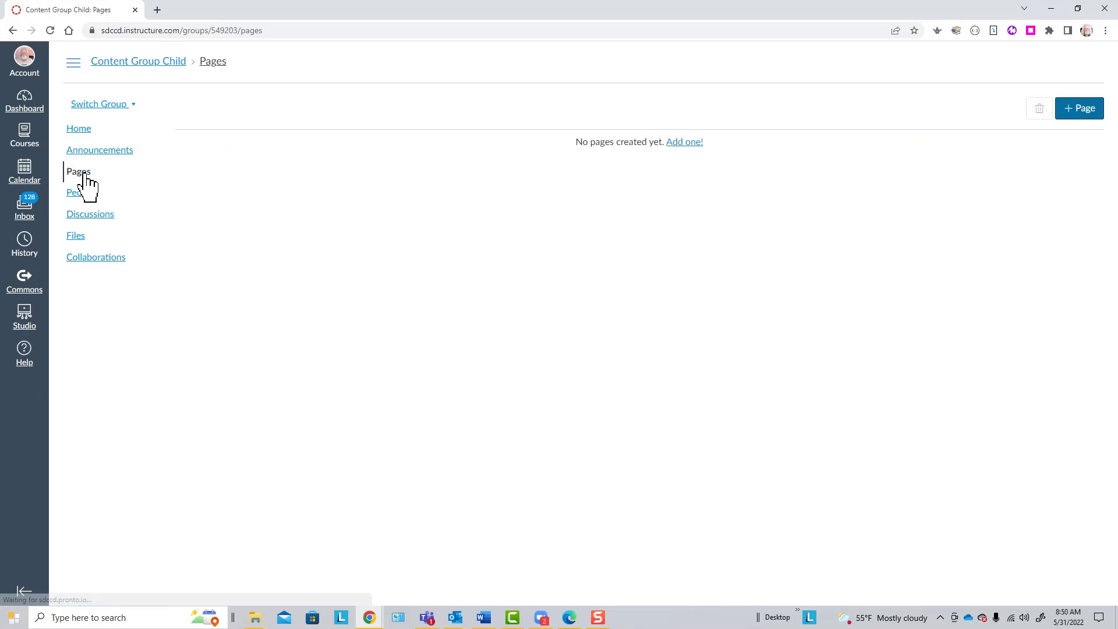
pyautogui.click(82, 198)
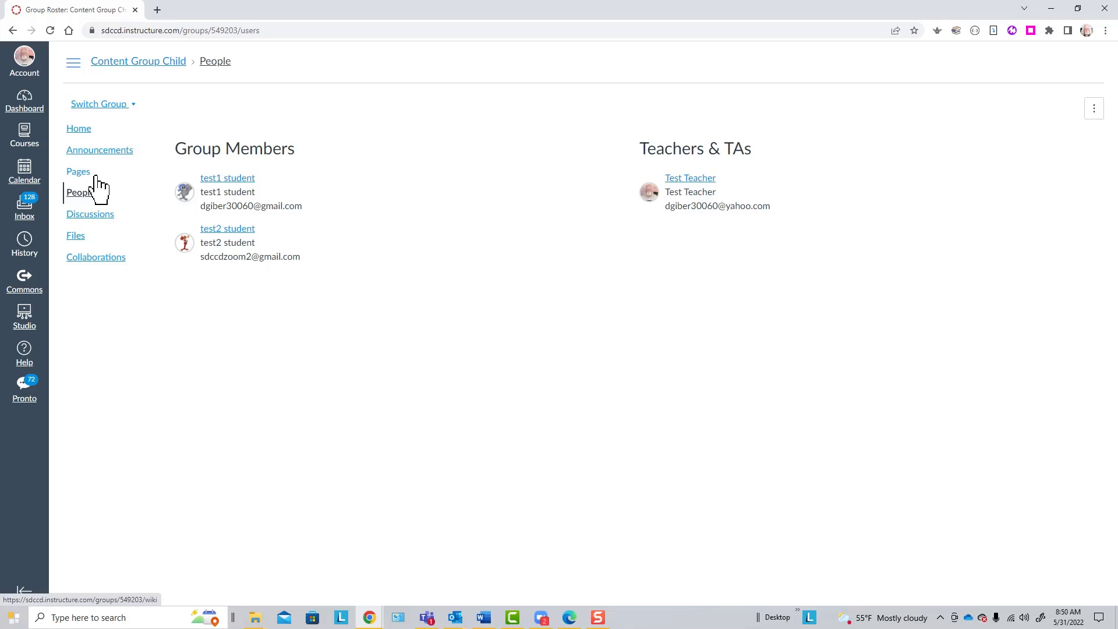
pyautogui.click(75, 236)
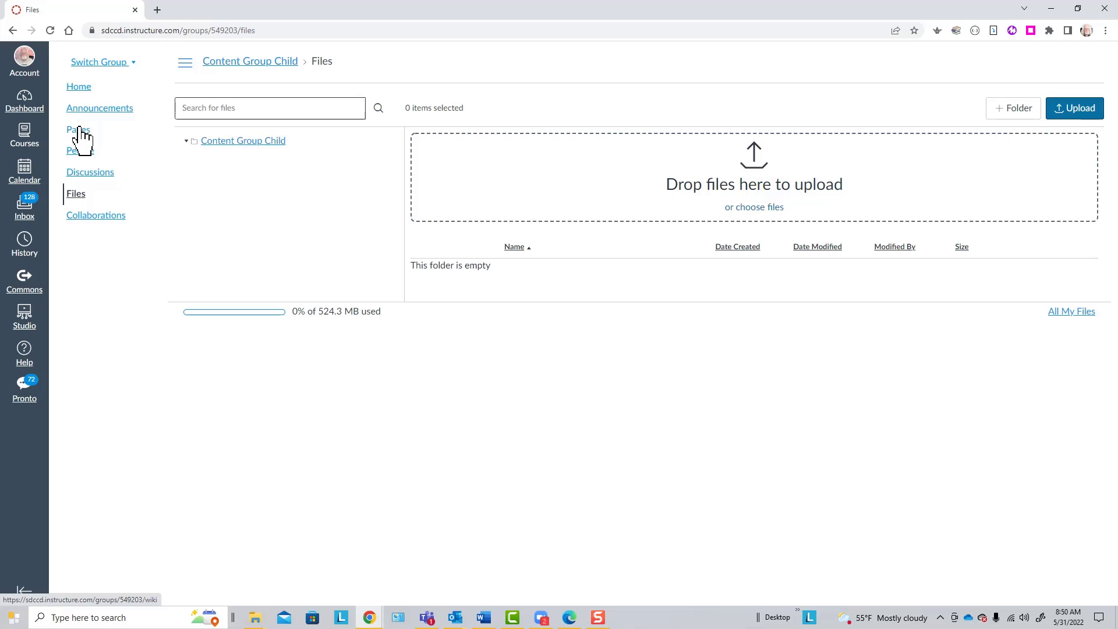
pyautogui.click(75, 195)
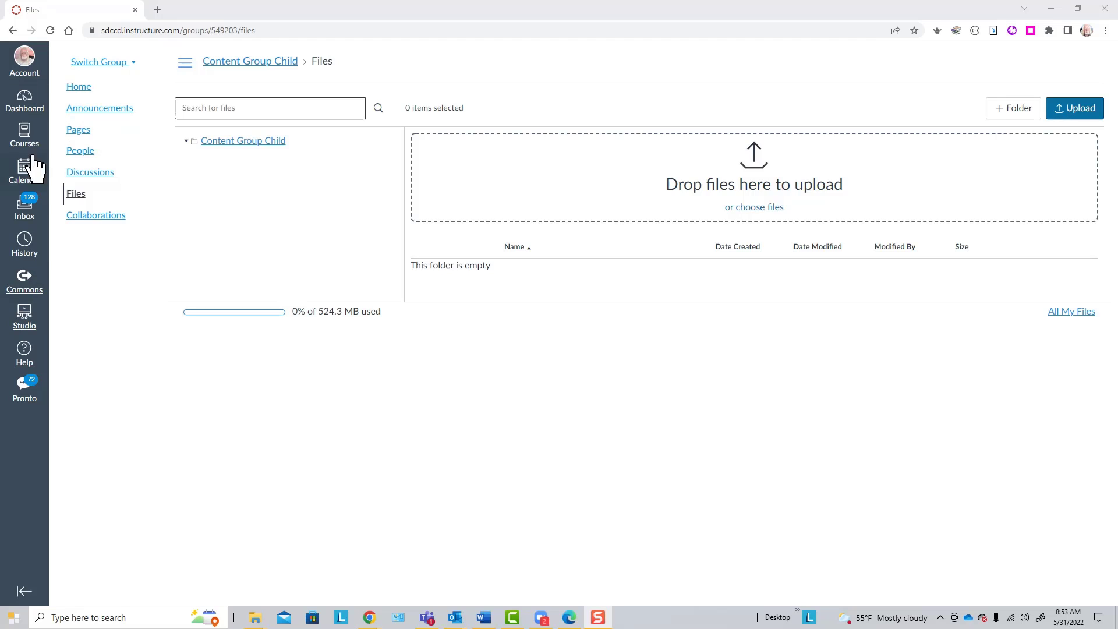
# Return to the home page of the Cross List Test - Master course from the Dashboard
pyautogui.click(40, 115)
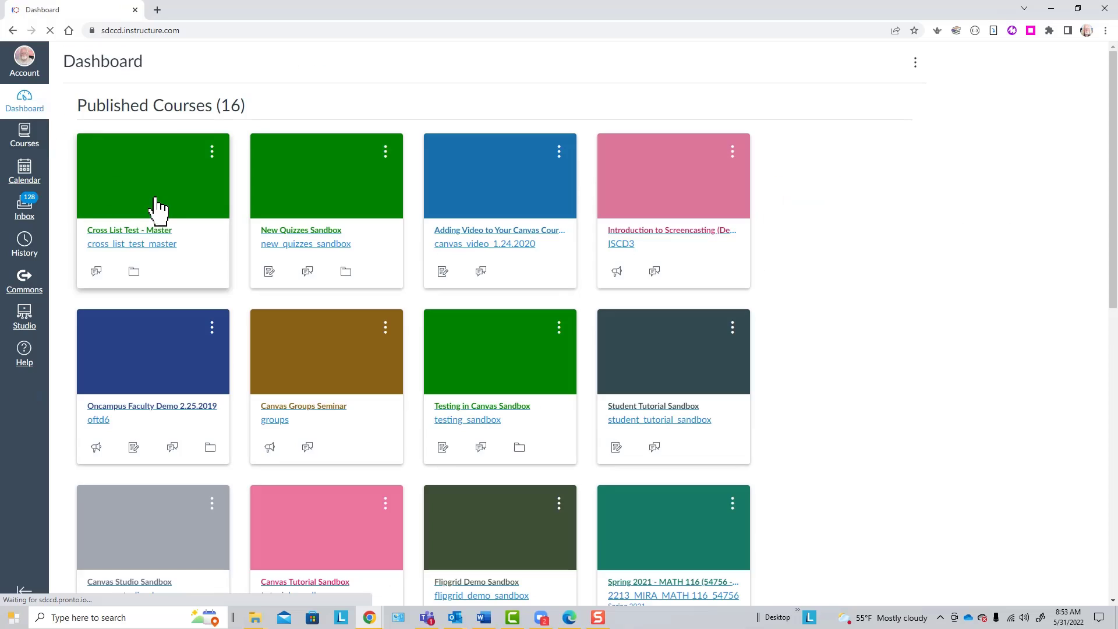
pyautogui.click(218, 230)
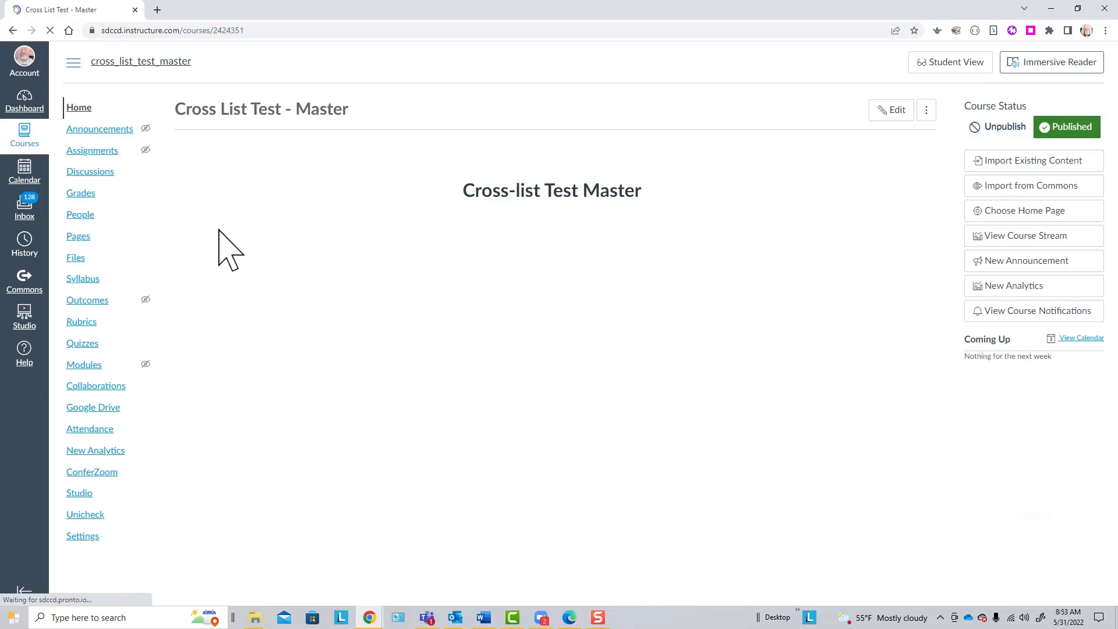